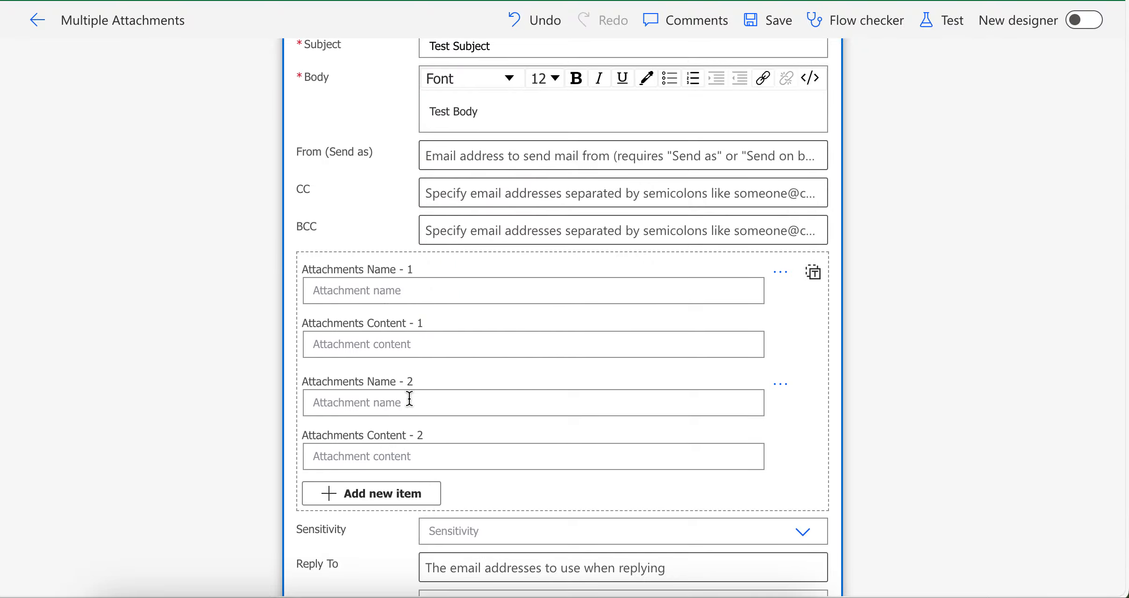
# Step: Add a third attachment entry to the Send an email (V2) action and collapse that action
pyautogui.click(398, 496)
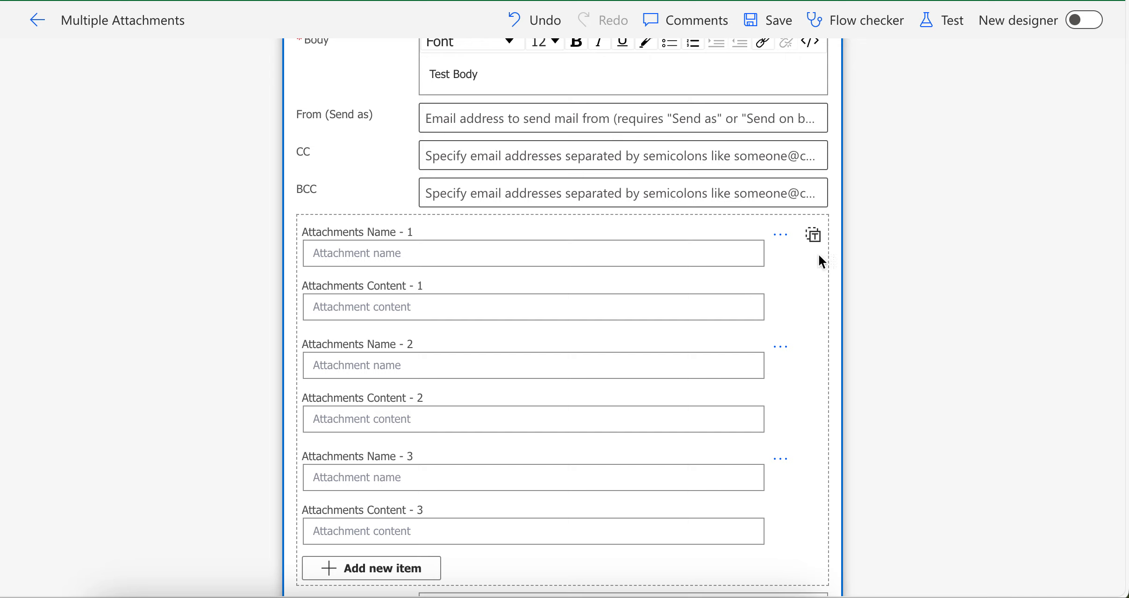
pyautogui.scroll(5, 769, 356)
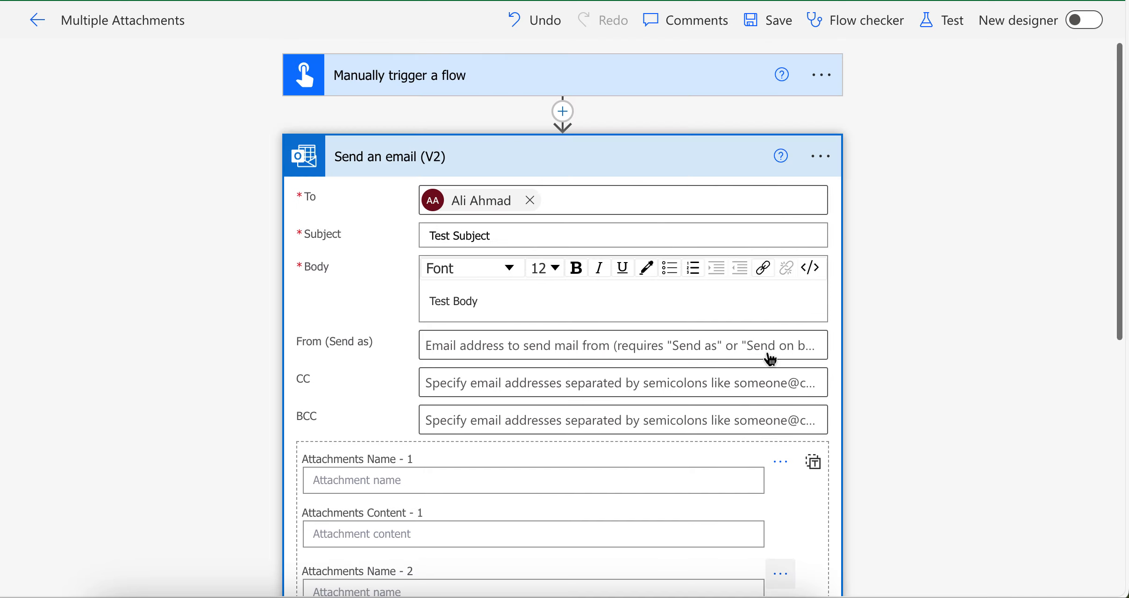
pyautogui.click(503, 168)
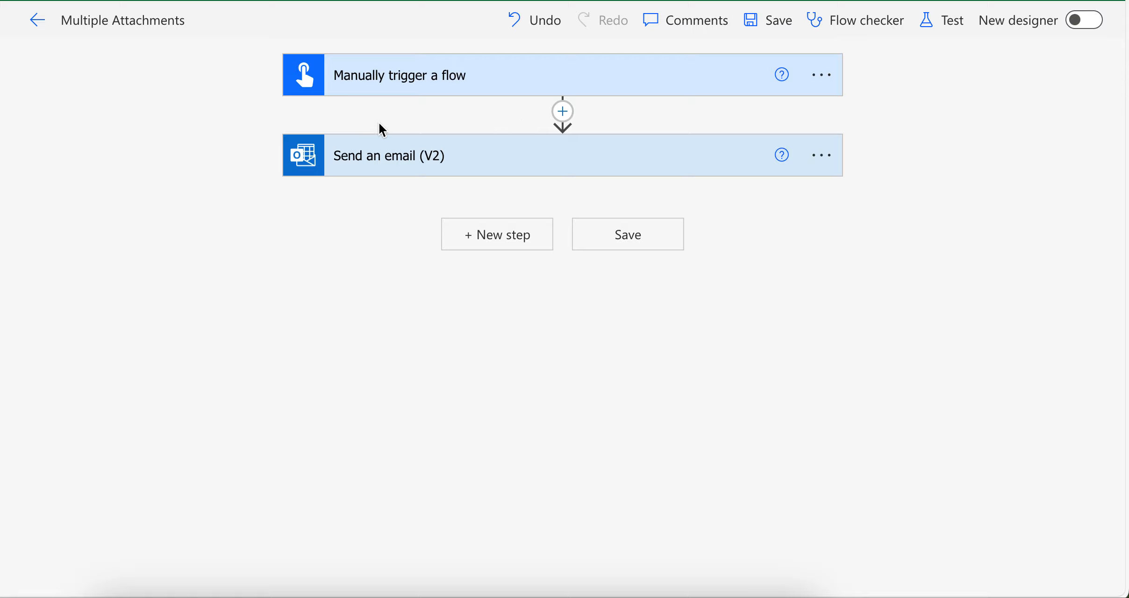
pyautogui.click(565, 114)
pyautogui.click(565, 138)
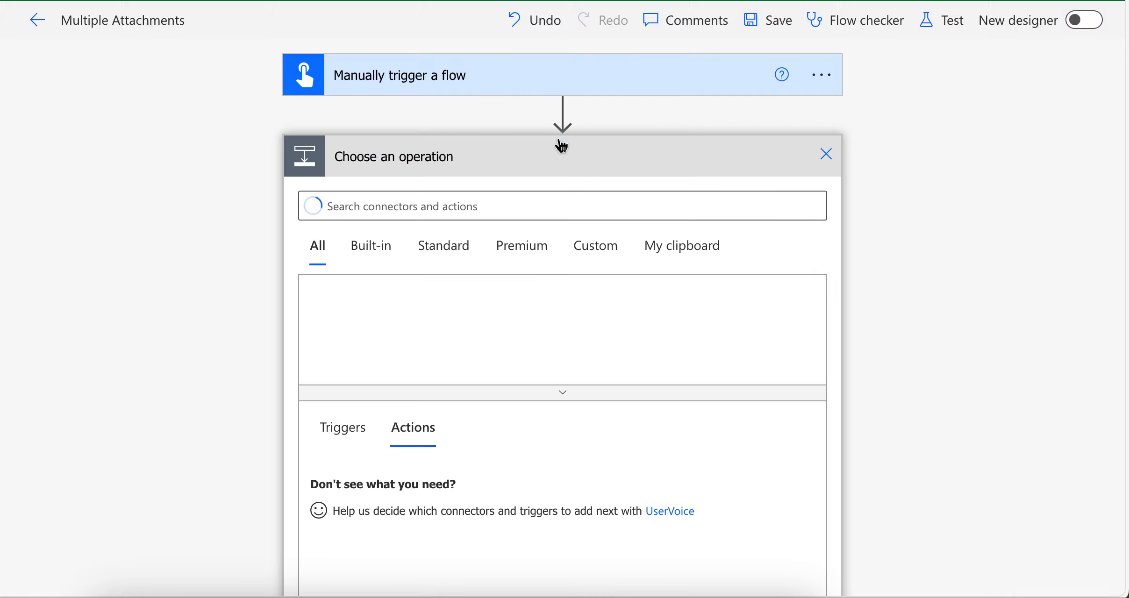
pyautogui.click(468, 209)
pyautogui.write('get')
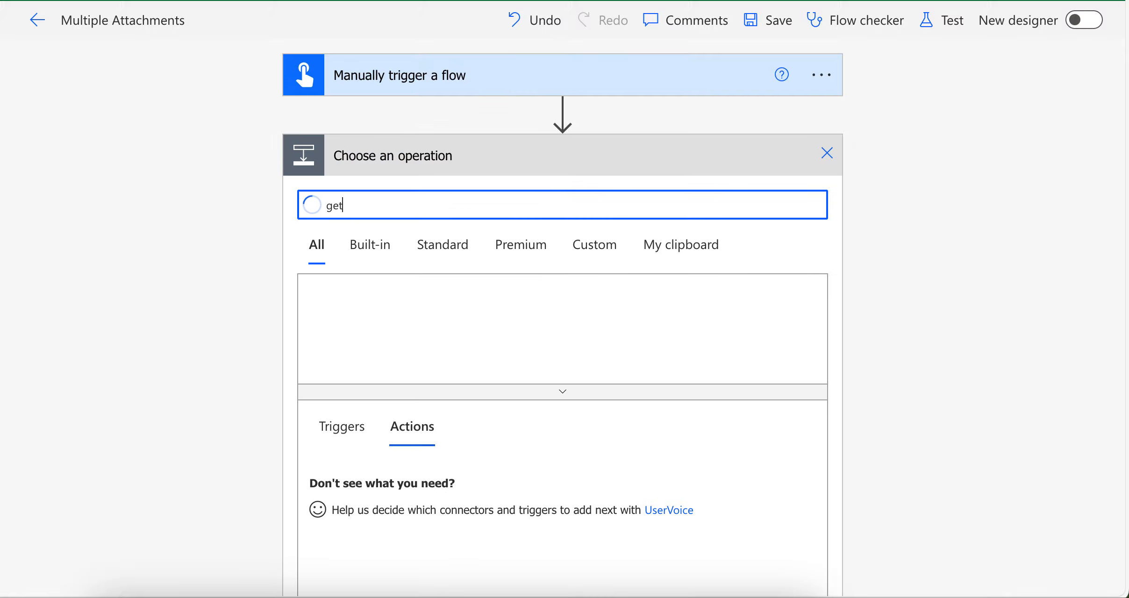
pyautogui.write(' files')
pyautogui.click(823, 154)
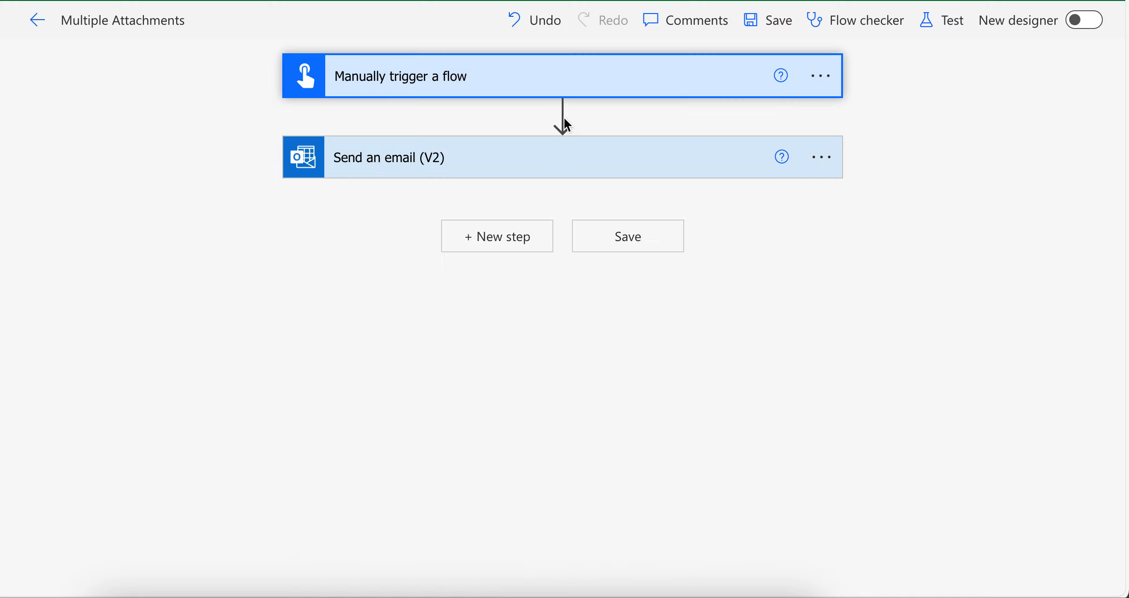
# Step: Insert the SharePoint action Get files (properties only) between the manual trigger and the Send an email action
pyautogui.click(564, 98)
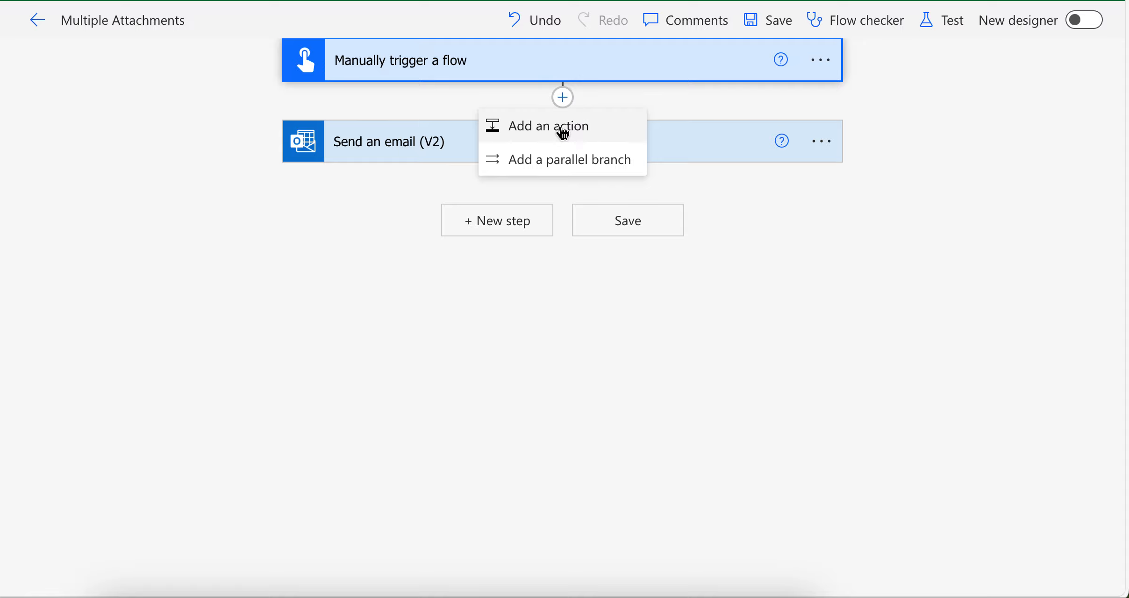
pyautogui.click(562, 125)
pyautogui.click(428, 190)
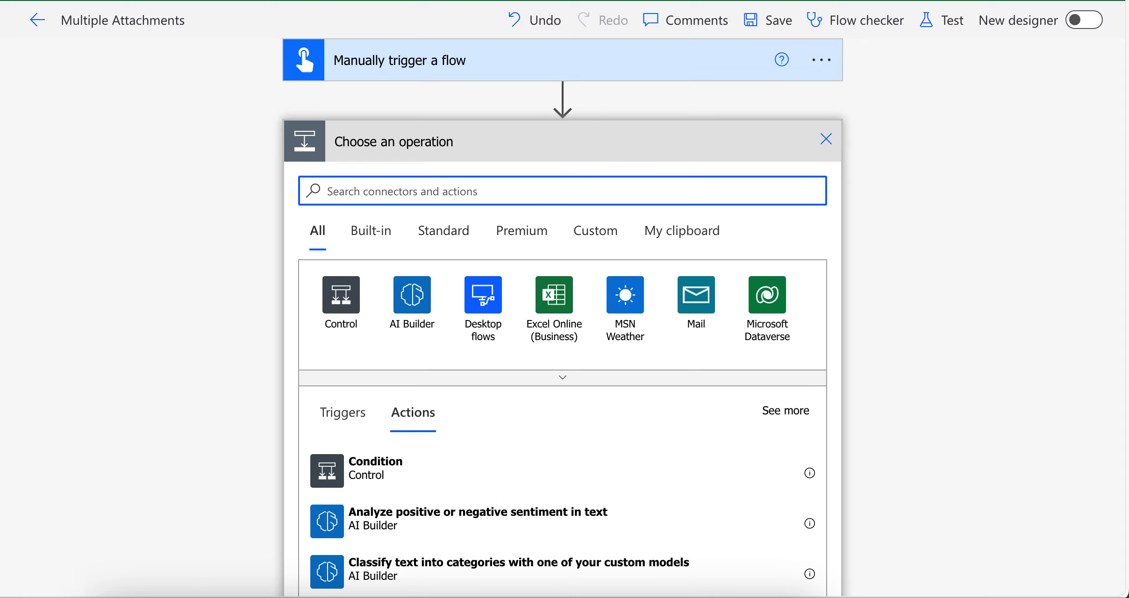
pyautogui.write('get files')
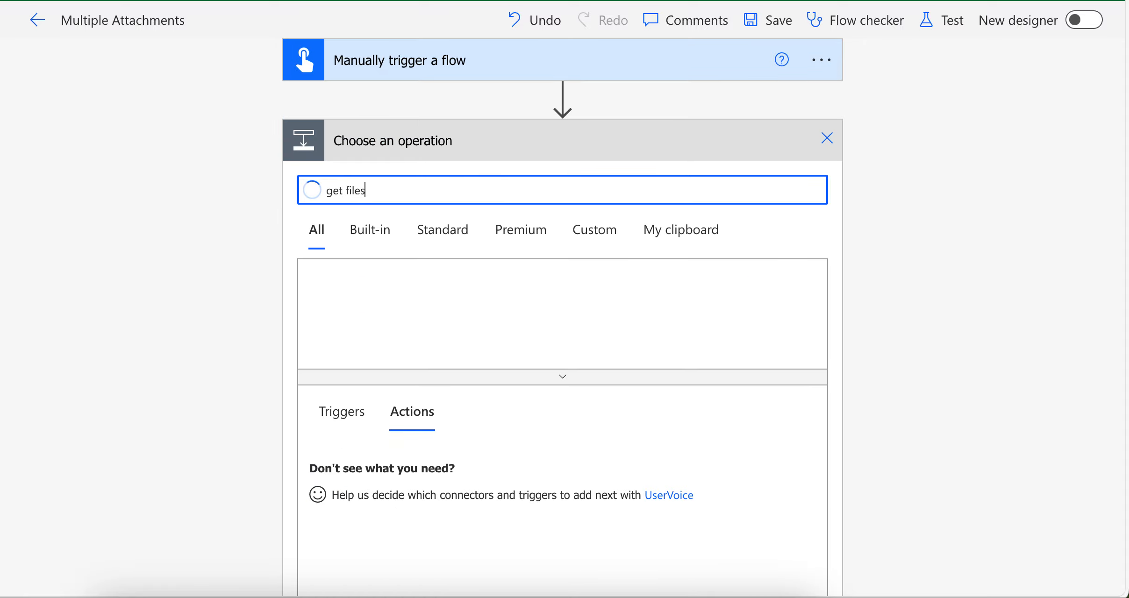
pyautogui.click(391, 475)
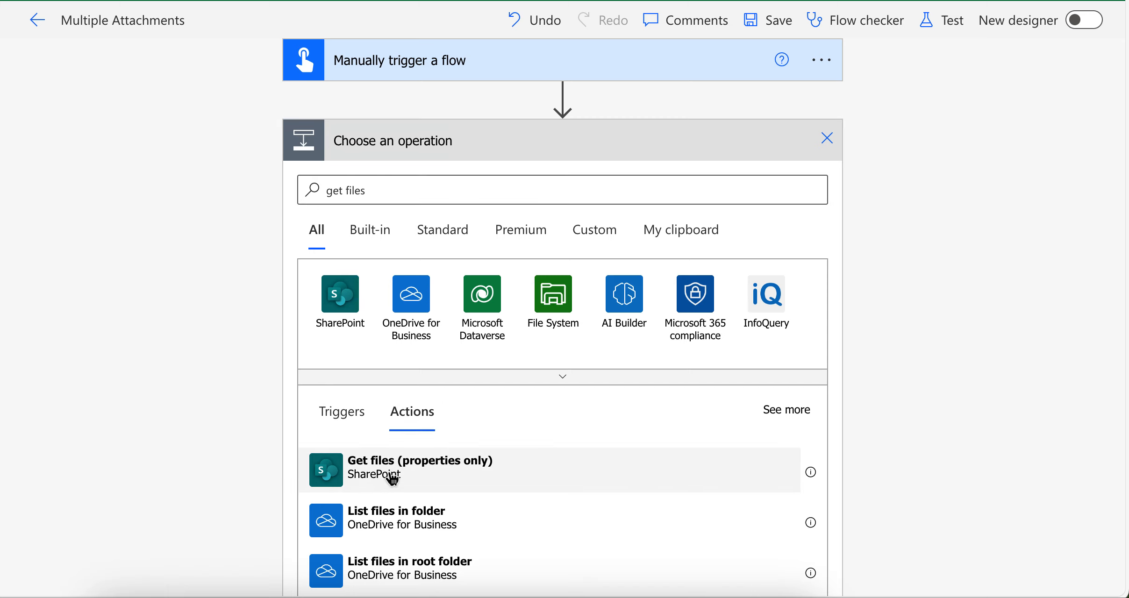
# Step: Set the Get files action's site address to TestSite and its library to Documents
pyautogui.click(787, 193)
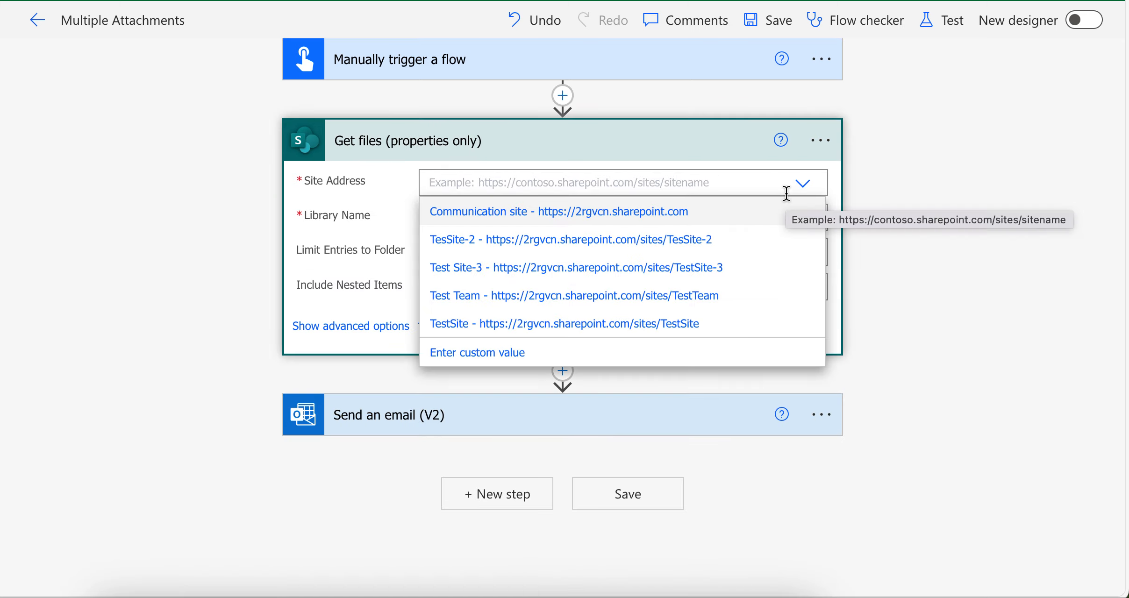
pyautogui.click(486, 330)
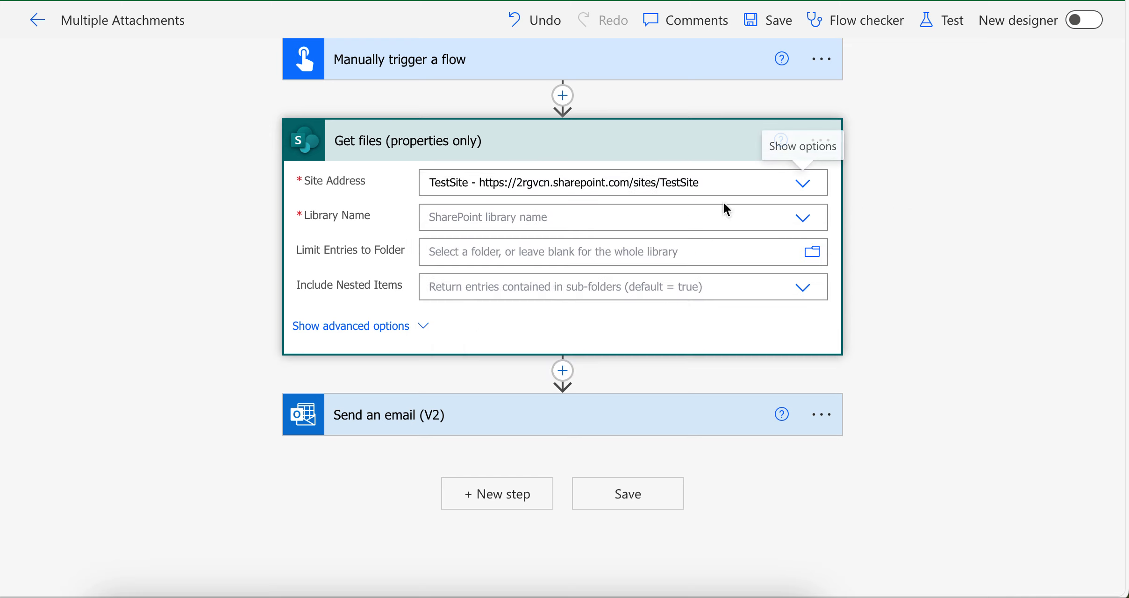
pyautogui.click(781, 213)
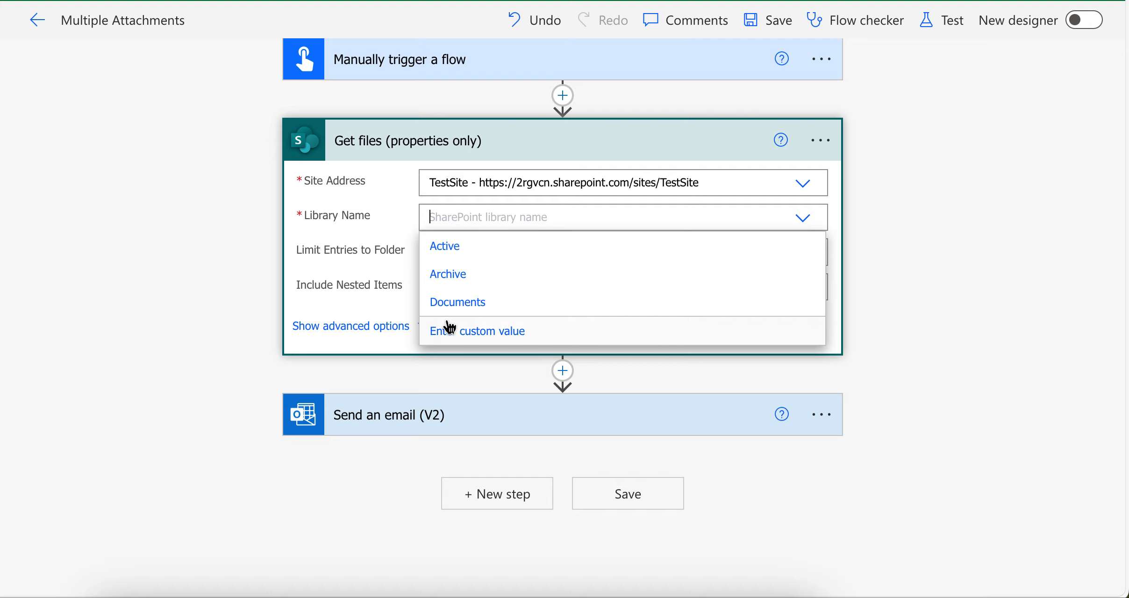
pyautogui.click(449, 305)
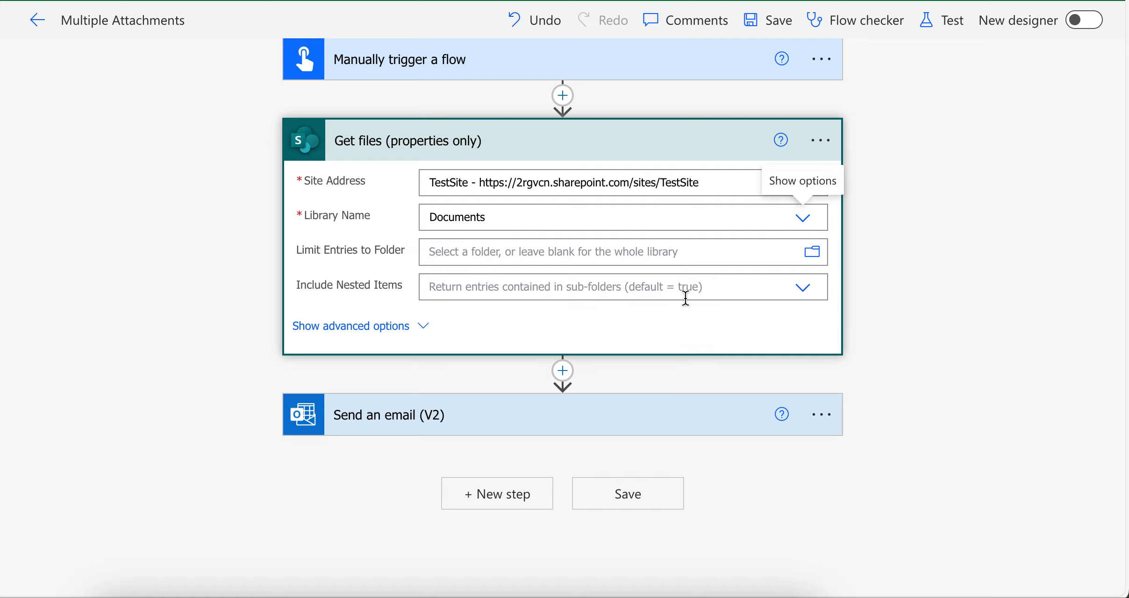
# Step: Limit the Get files entries to the folder /Shared Documents/Multiple Attachments
pyautogui.click(815, 255)
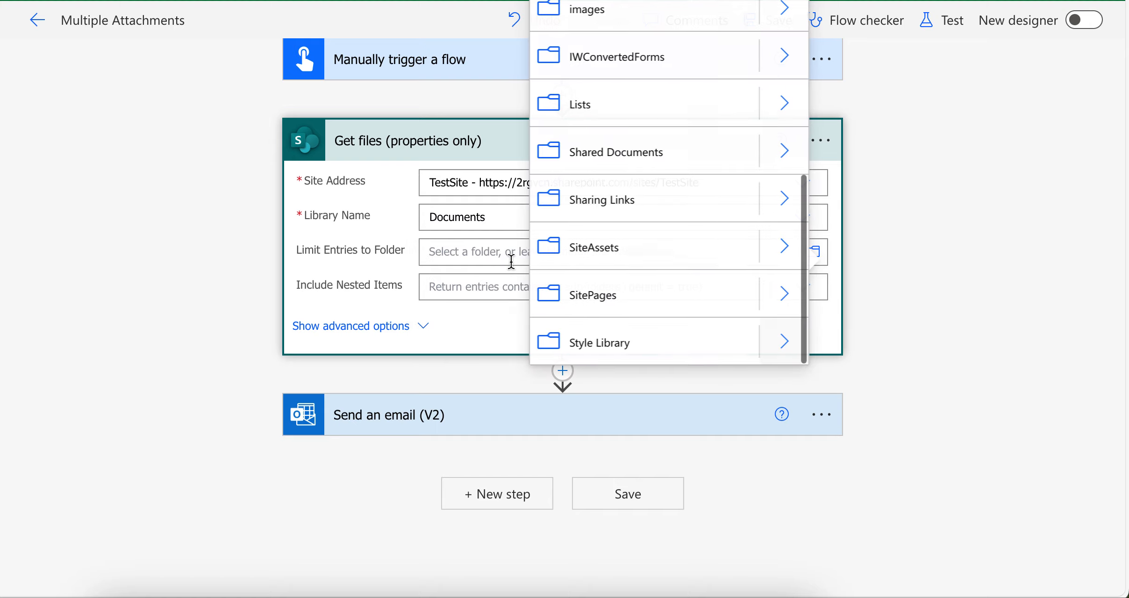
pyautogui.click(783, 151)
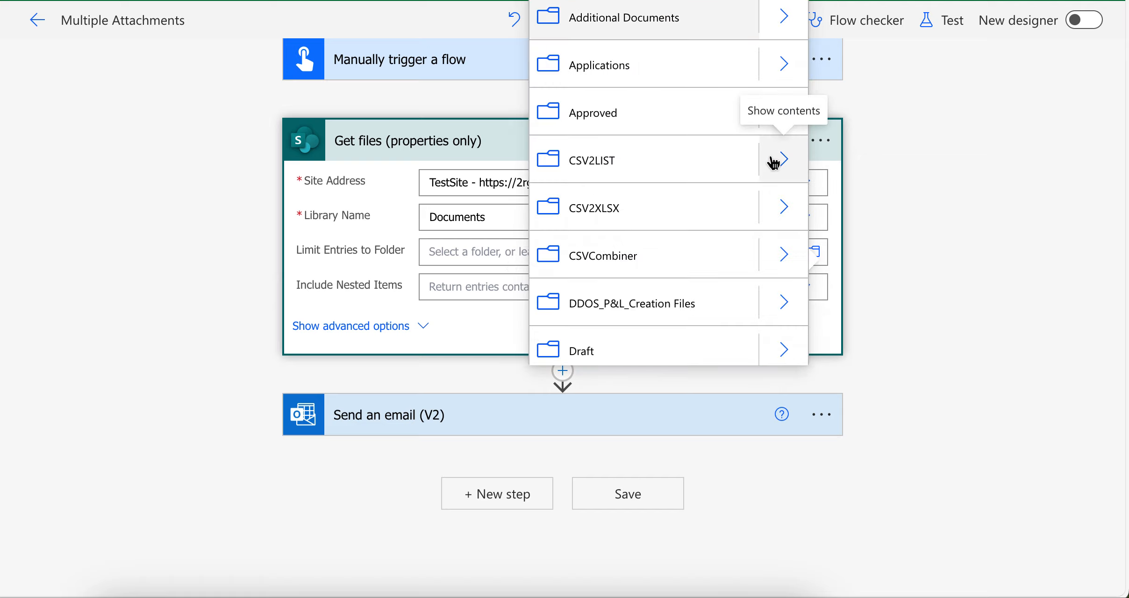
pyautogui.scroll(-5, 774, 162)
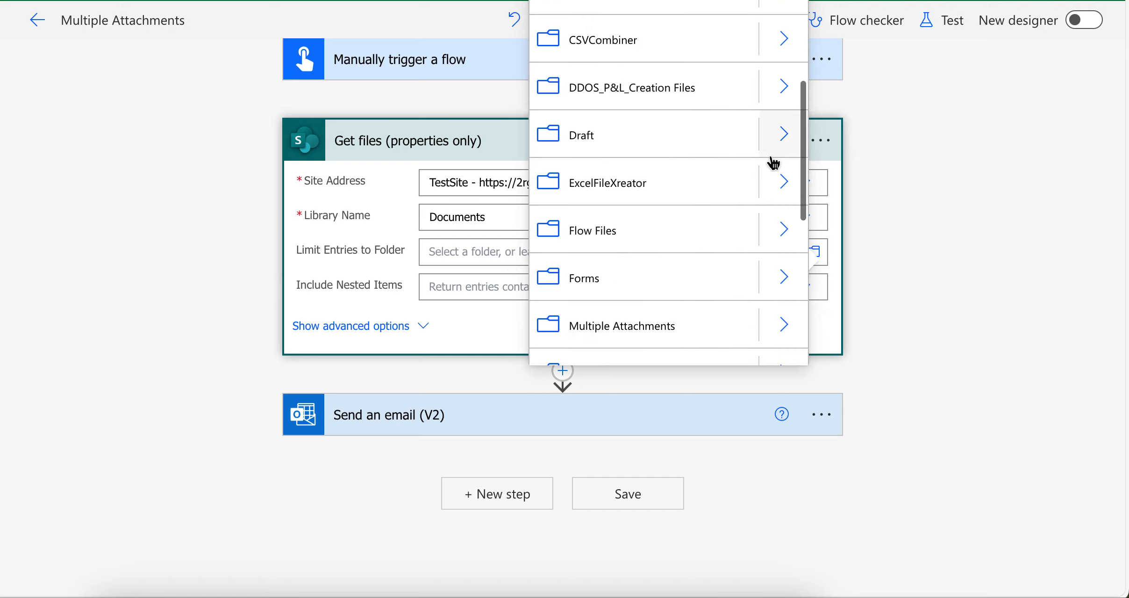
pyautogui.click(657, 290)
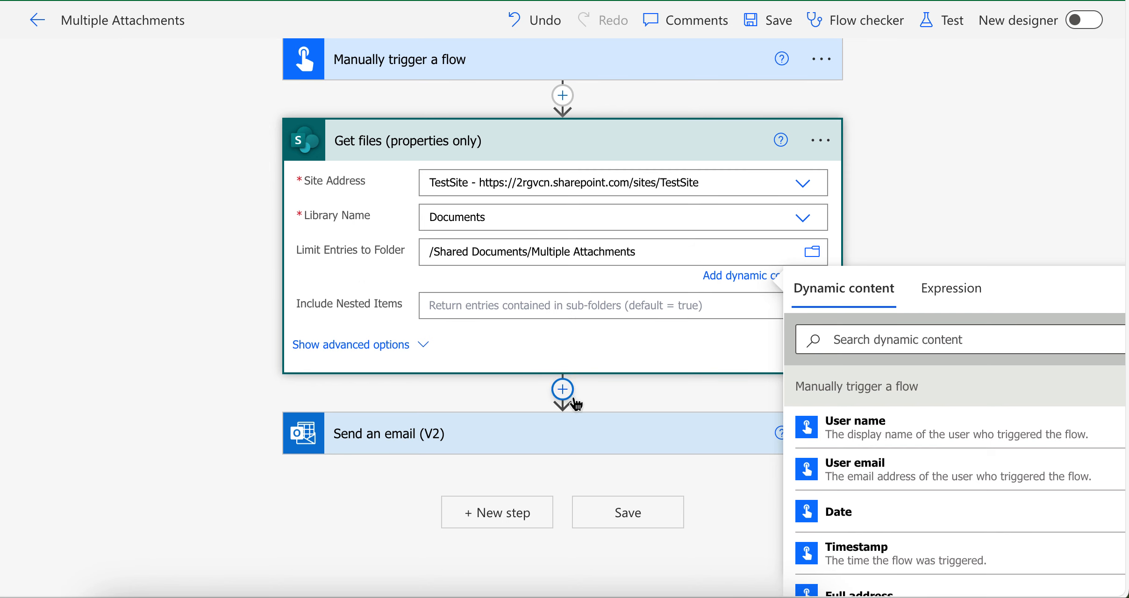
pyautogui.click(564, 390)
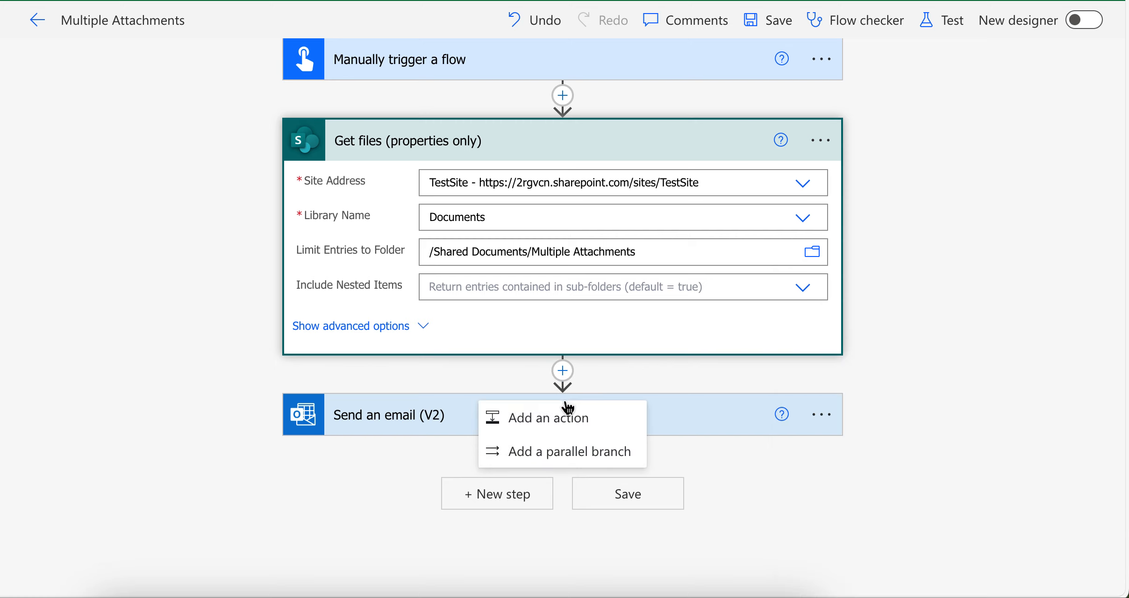
pyautogui.click(568, 413)
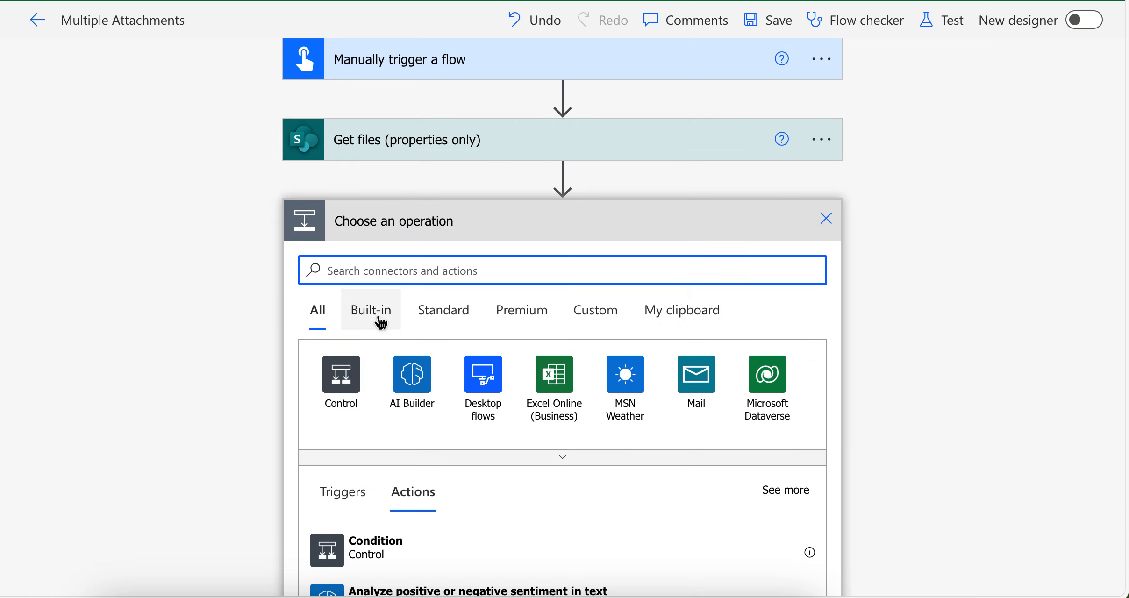
pyautogui.write('get file content')
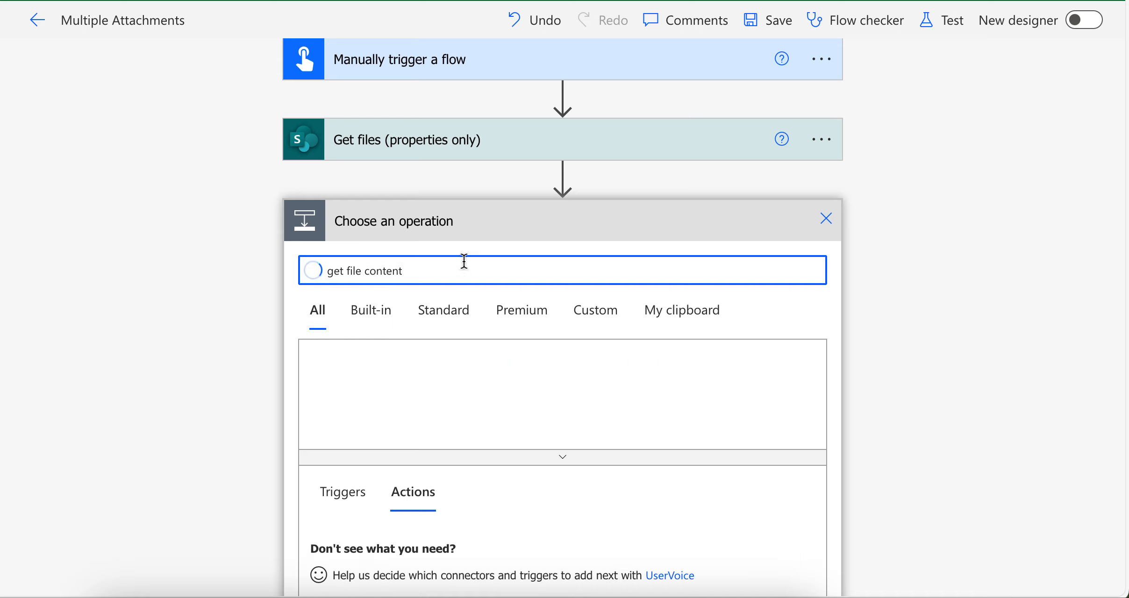
pyautogui.scroll(-2, 499, 255)
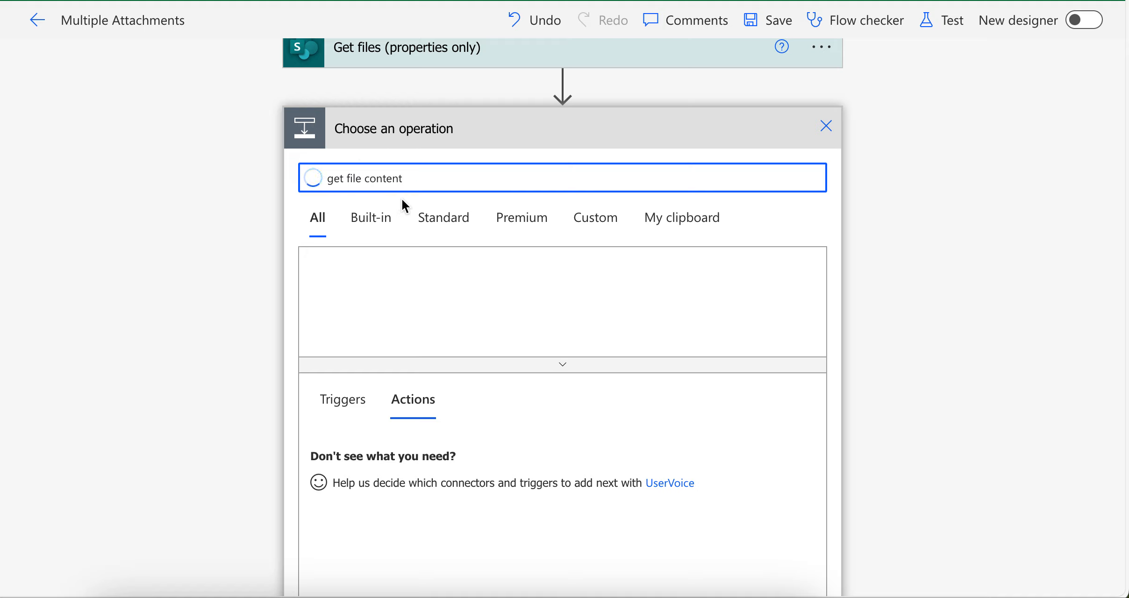
pyautogui.click(829, 128)
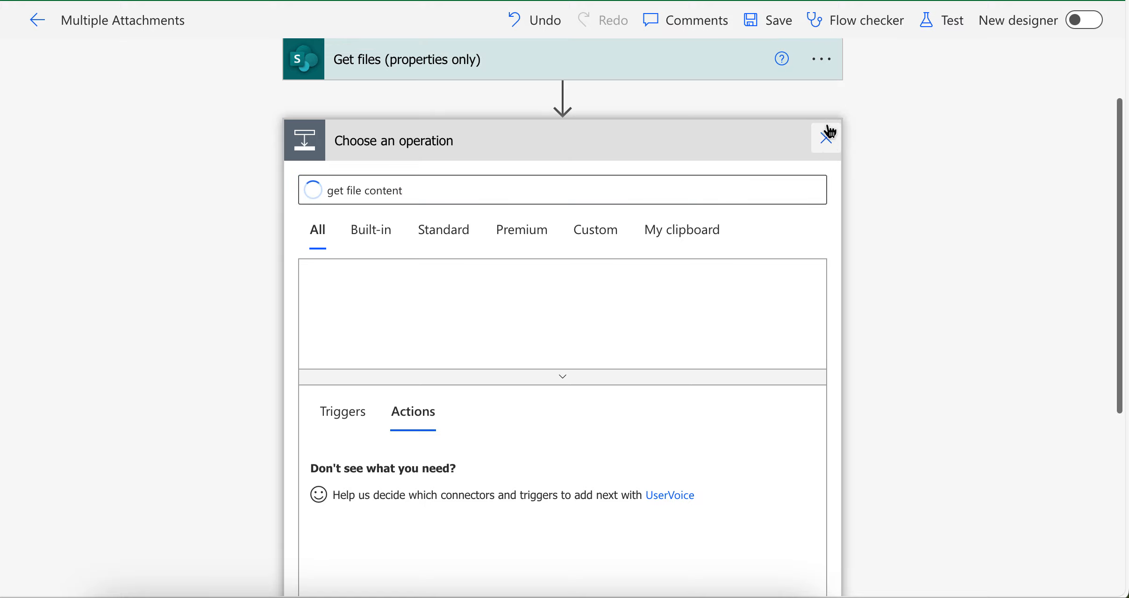
pyautogui.click(828, 130)
# Step: Insert the SharePoint action Get file content between Get files (properties only) and Send an email (V2)
pyautogui.click(576, 160)
pyautogui.click(554, 190)
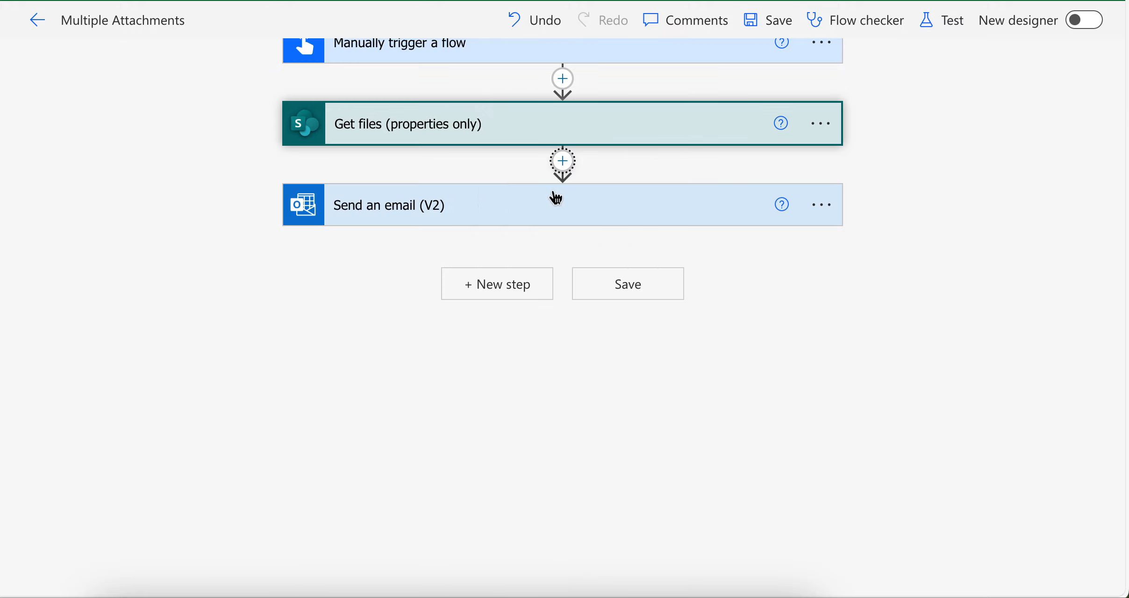
pyautogui.write('get file content')
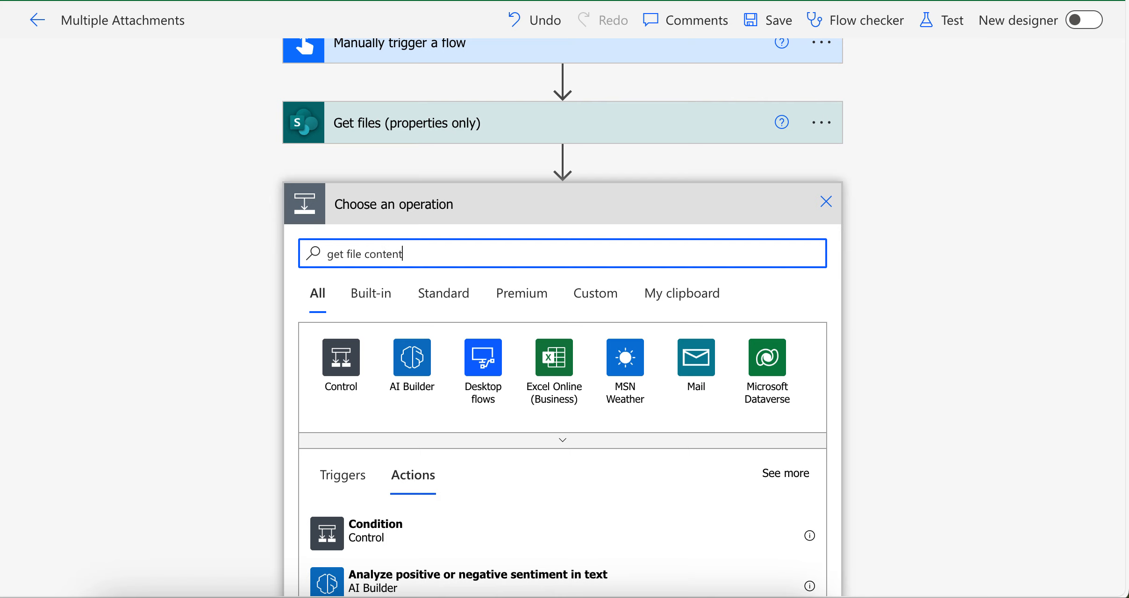
pyautogui.scroll(-5, 461, 211)
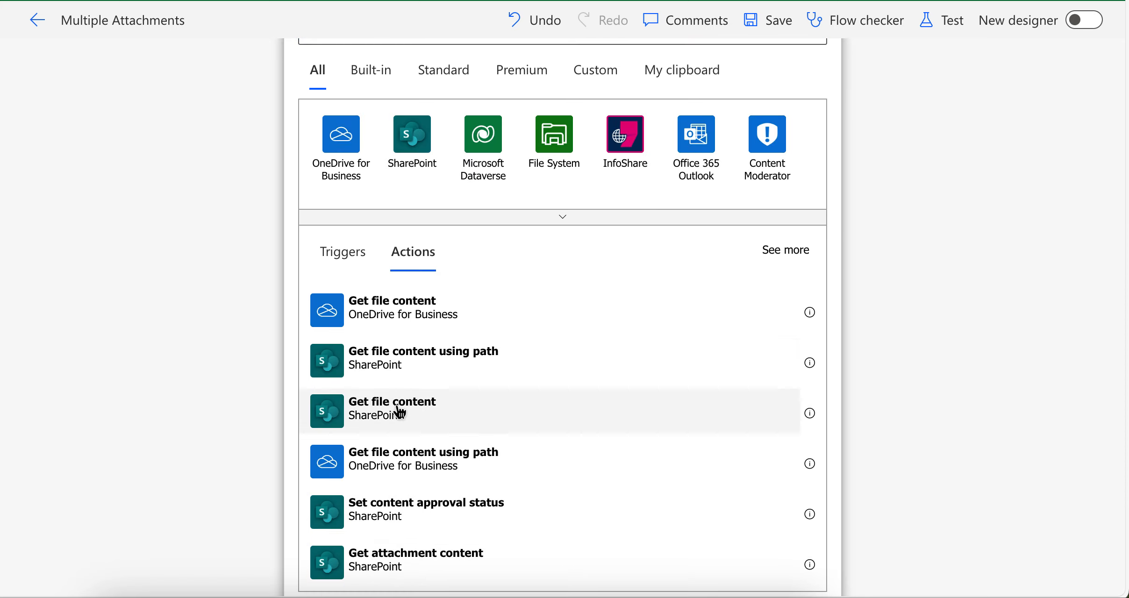
pyautogui.click(399, 412)
# Step: Set Get file content's site address to TestSite and its file identifier to the Identifier dynamic content from Get files
pyautogui.click(550, 240)
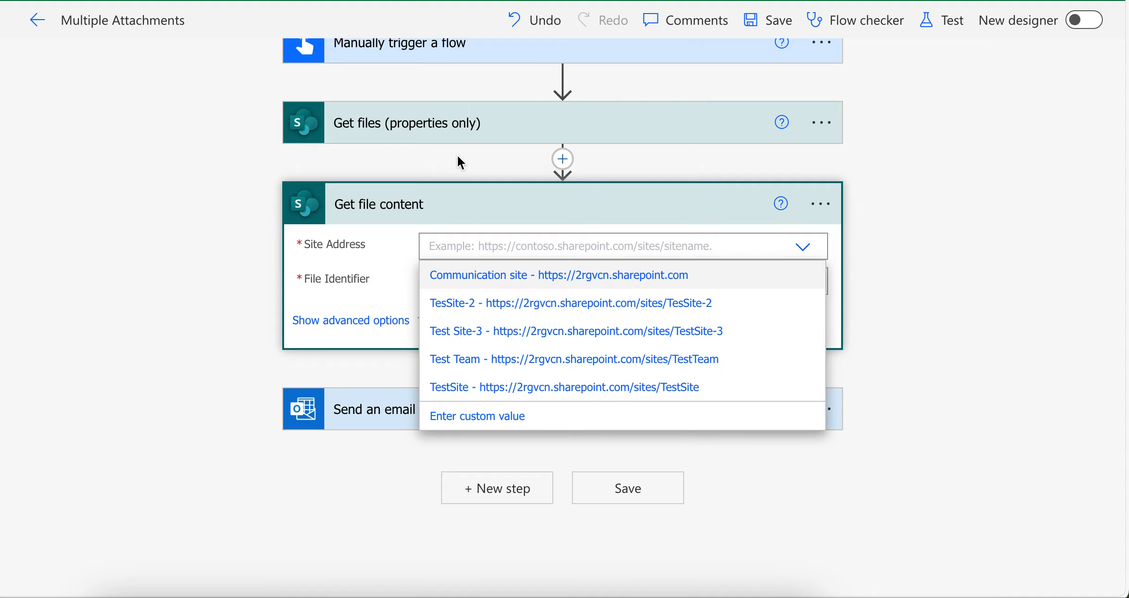
pyautogui.click(471, 392)
pyautogui.click(504, 272)
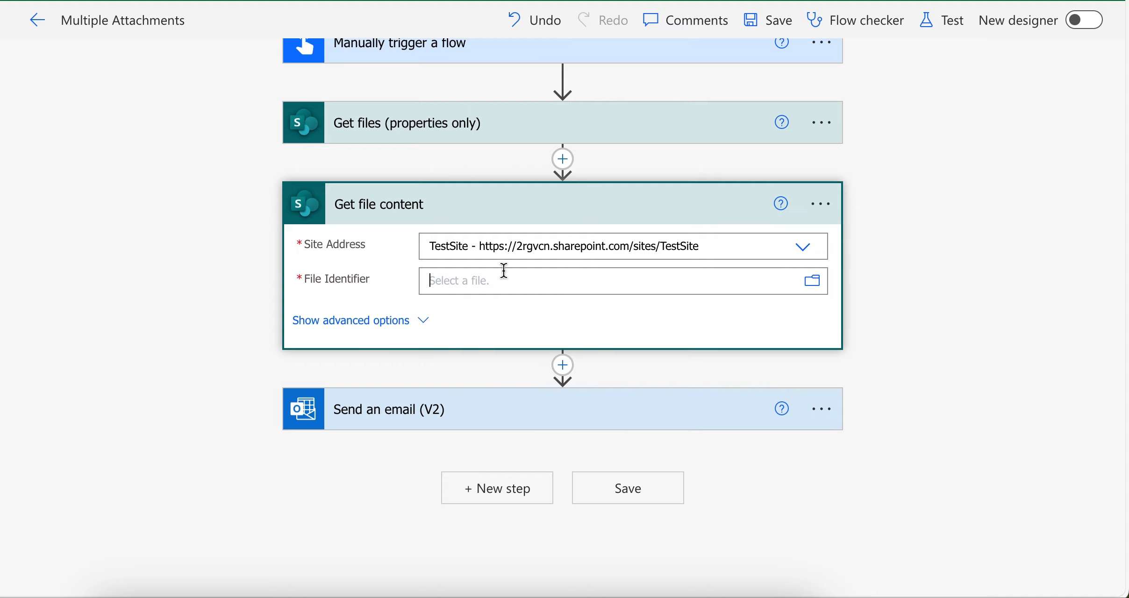
pyautogui.click(904, 373)
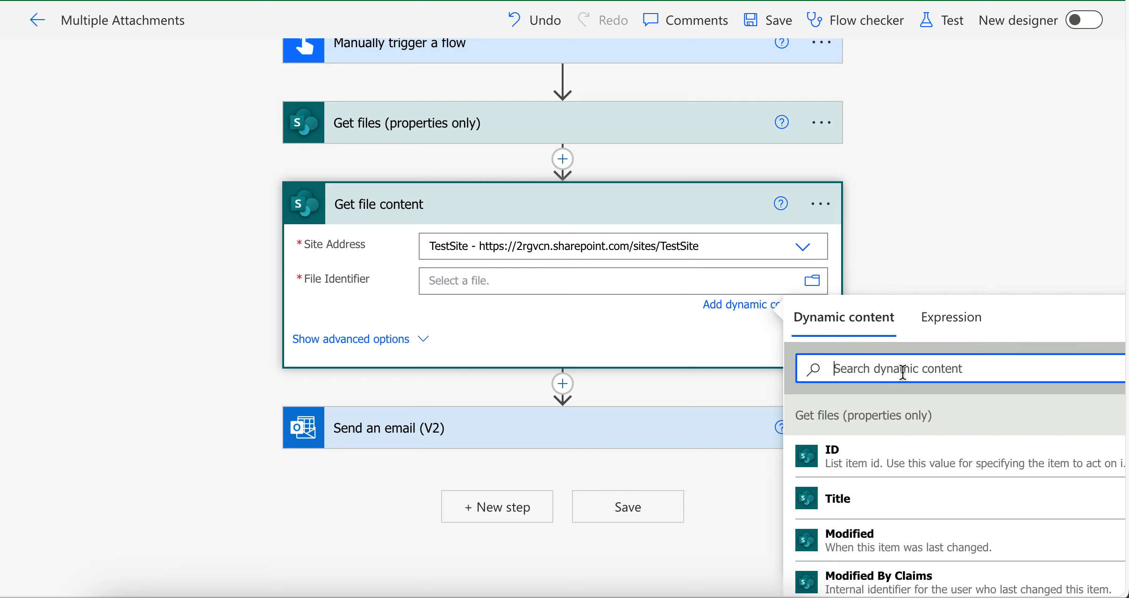
pyautogui.write('id')
pyautogui.press('BackSpace')
pyautogui.write('dme')
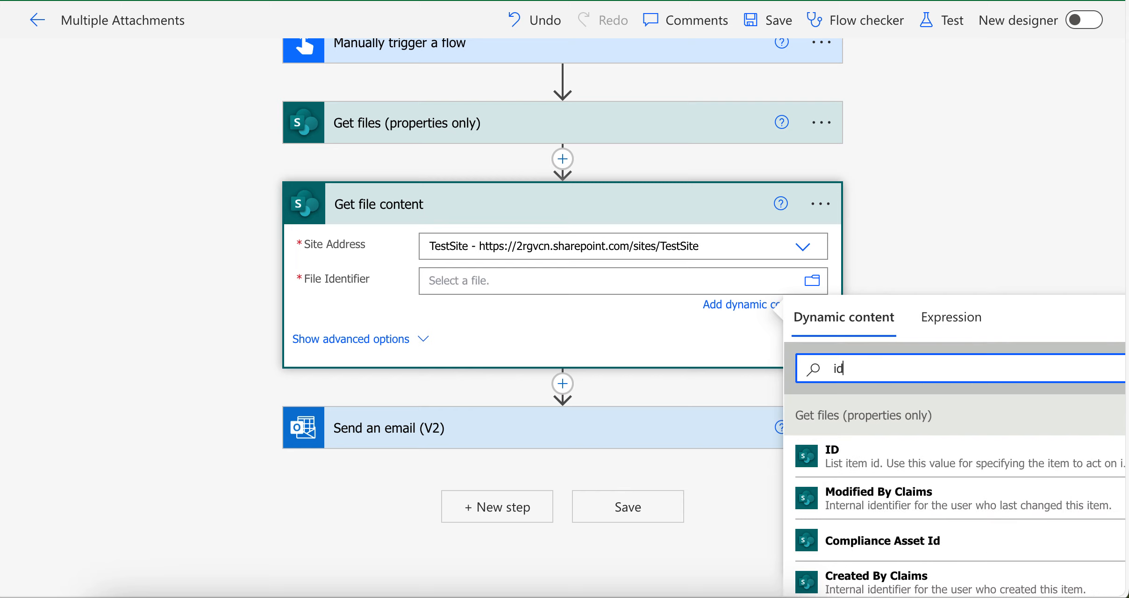
pyautogui.press('BackSpace')
pyautogui.write('entif')
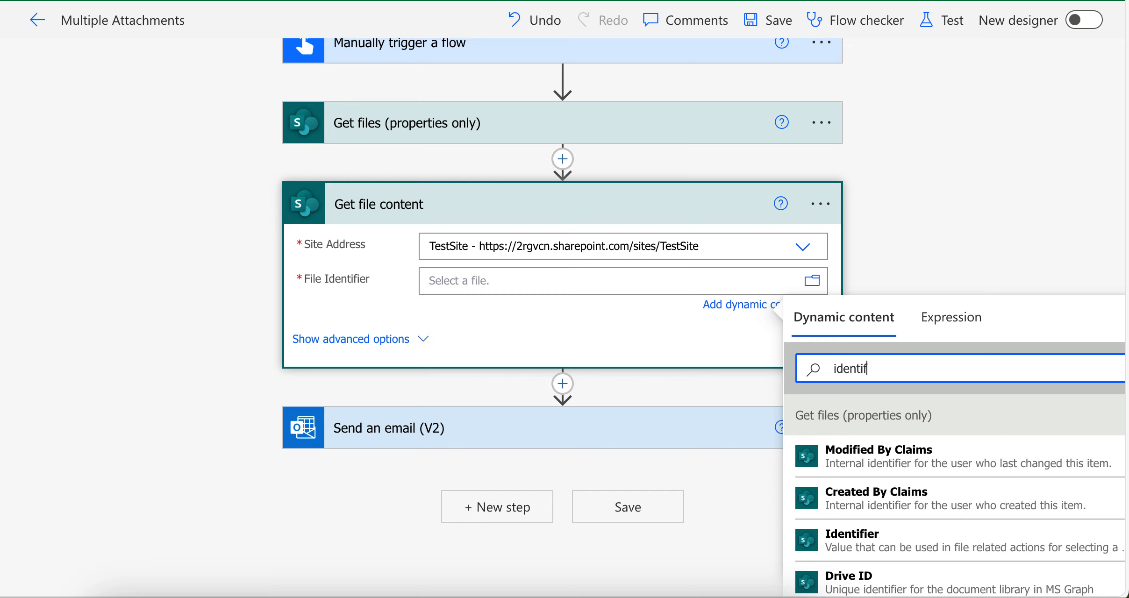
pyautogui.scroll(-3, 841, 467)
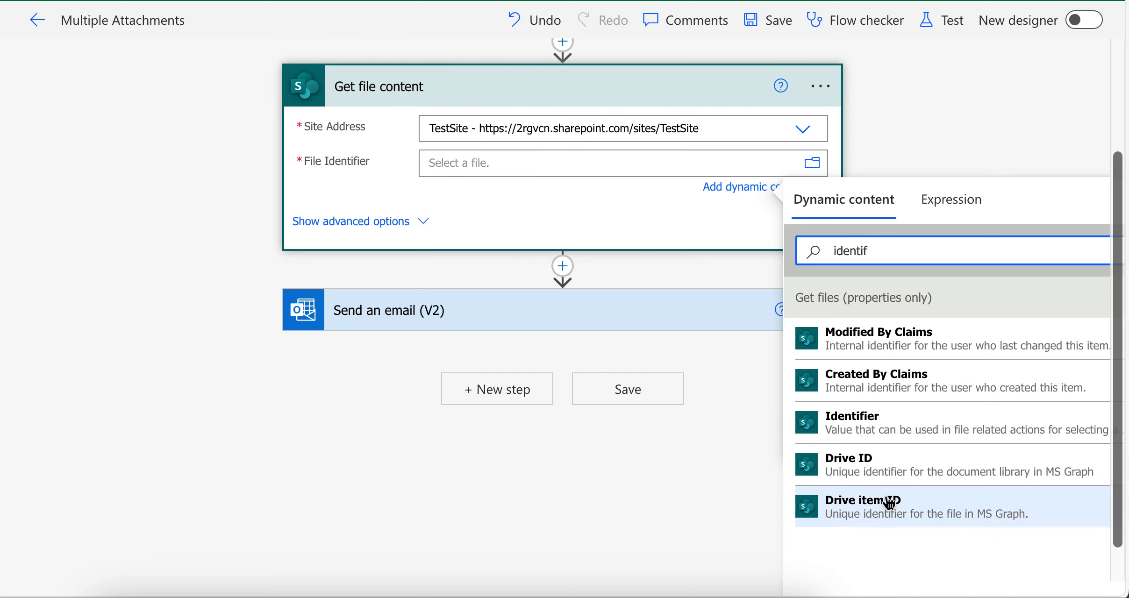
pyautogui.click(877, 432)
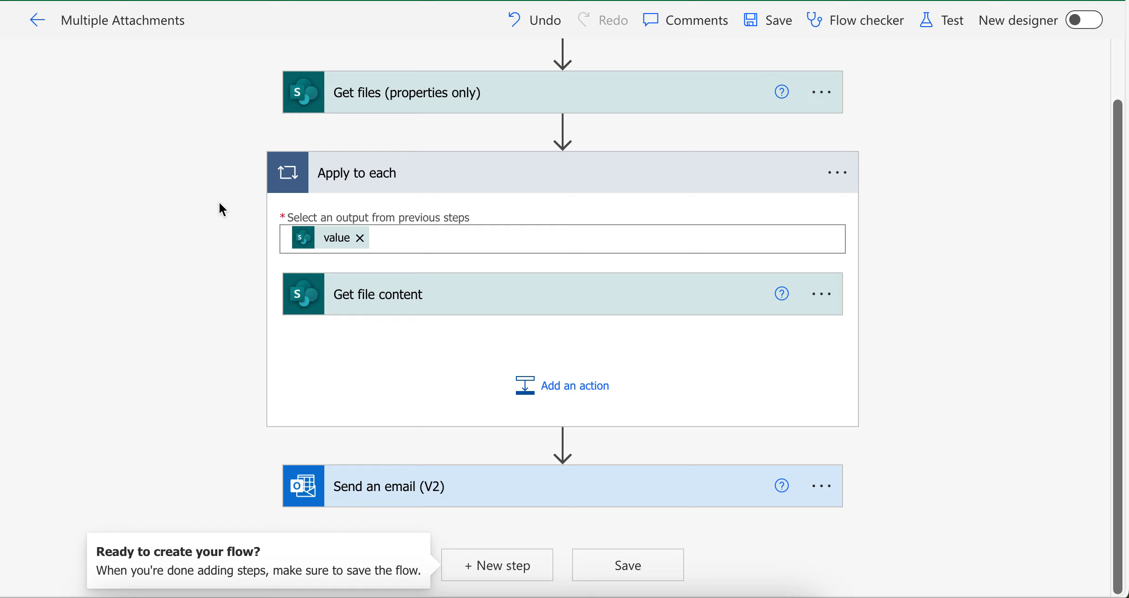
pyautogui.click(561, 386)
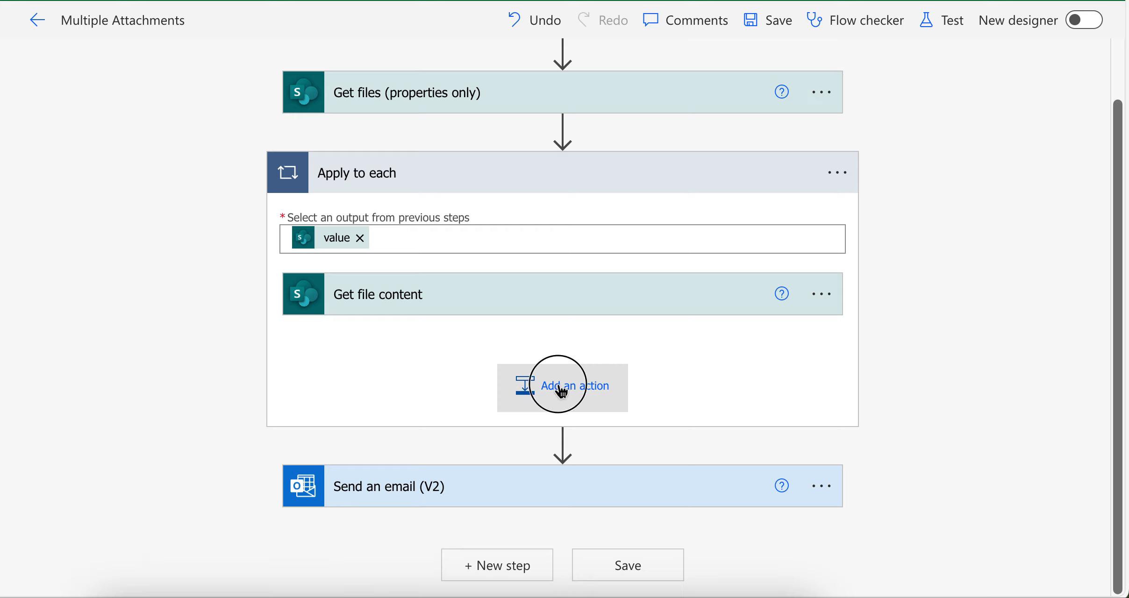
pyautogui.scroll(1, 572, 131)
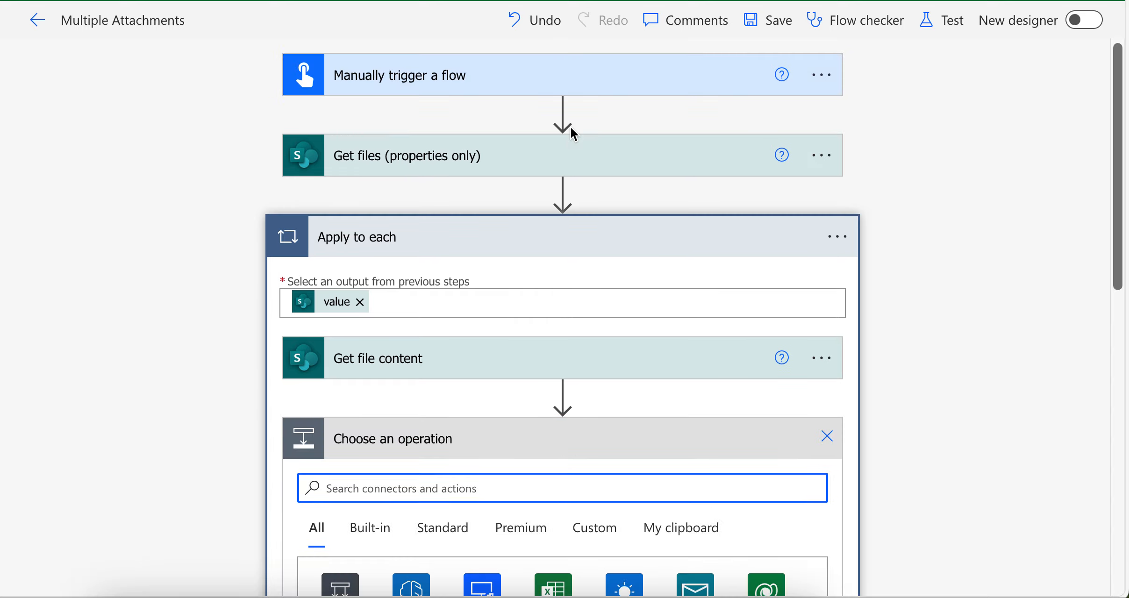
pyautogui.click(824, 444)
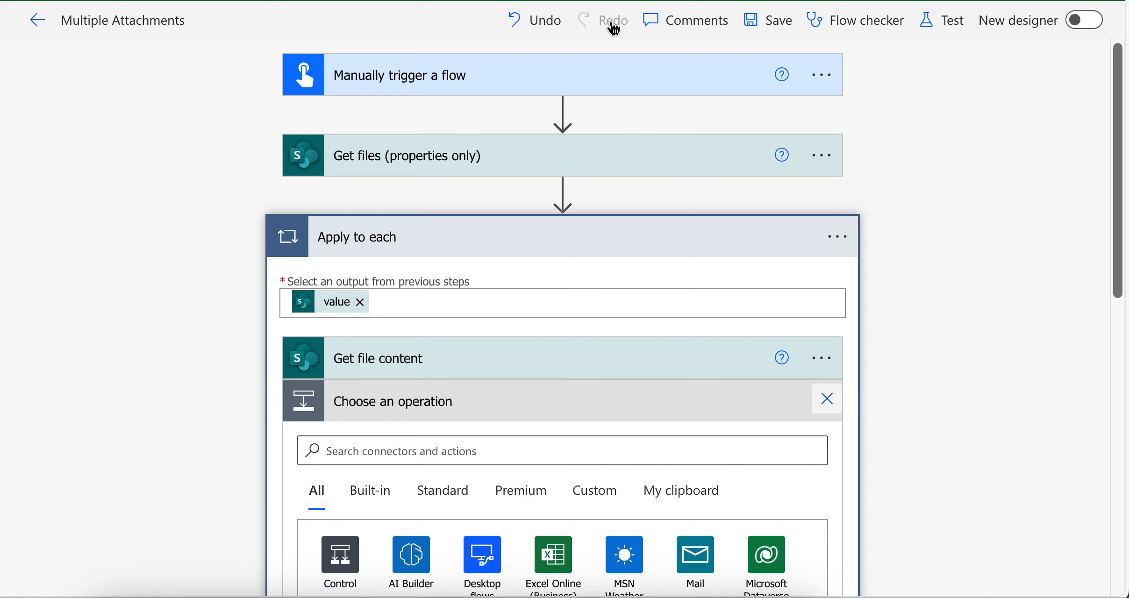
# Step: Insert an Initialize variable action between the manual trigger and Get files (properties only)
pyautogui.click(563, 77)
pyautogui.click(570, 99)
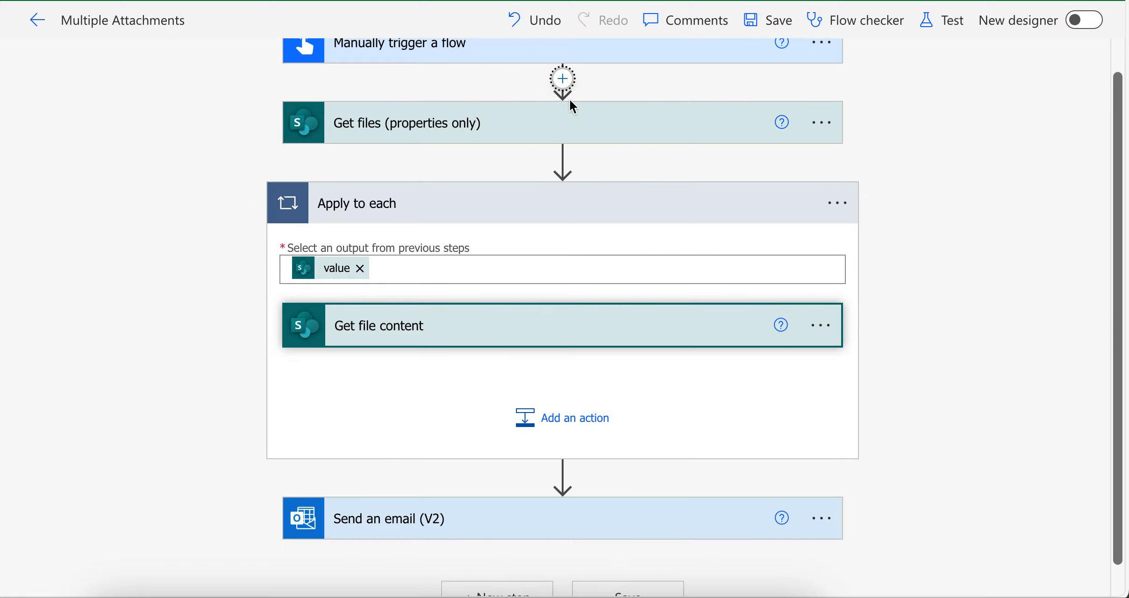
pyautogui.write('variable')
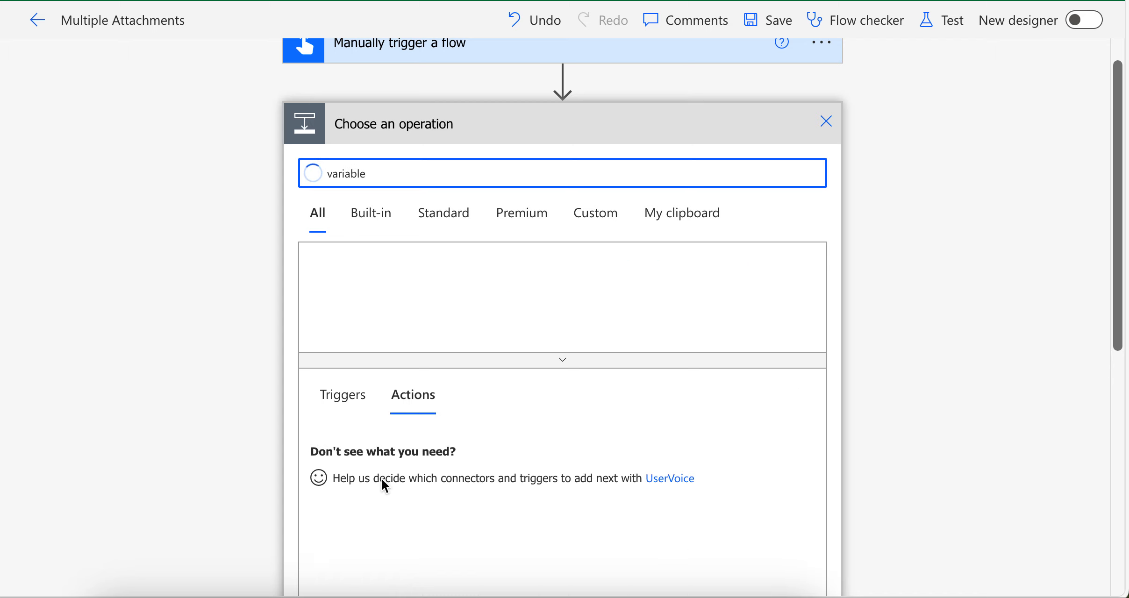
pyautogui.click(426, 516)
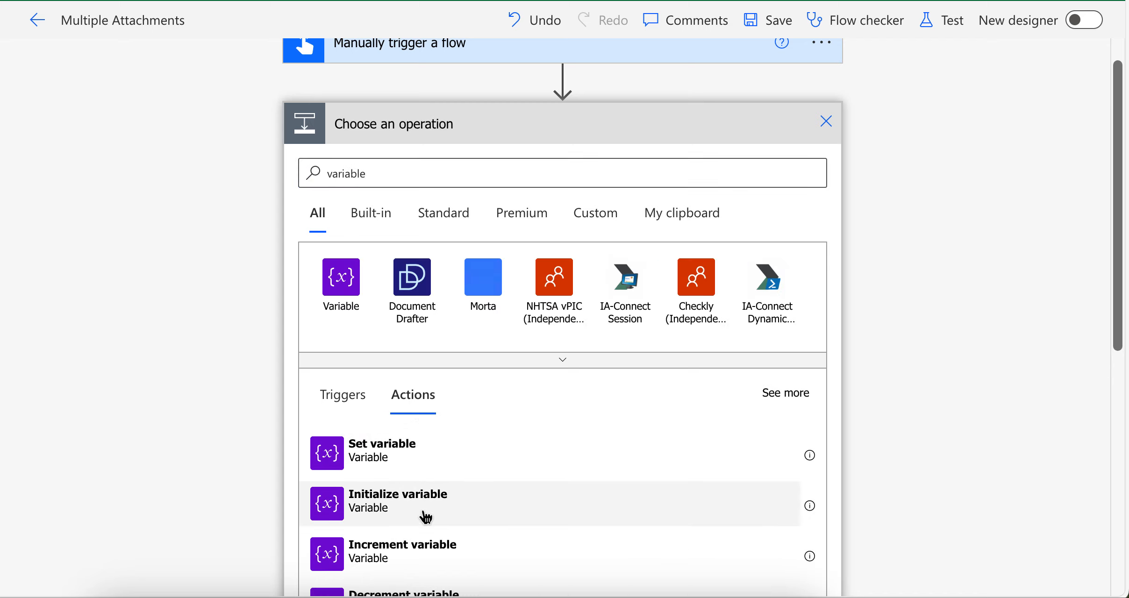
# Step: Name the initialized variable attchments and set its type to Array
pyautogui.click(567, 169)
pyautogui.write('at')
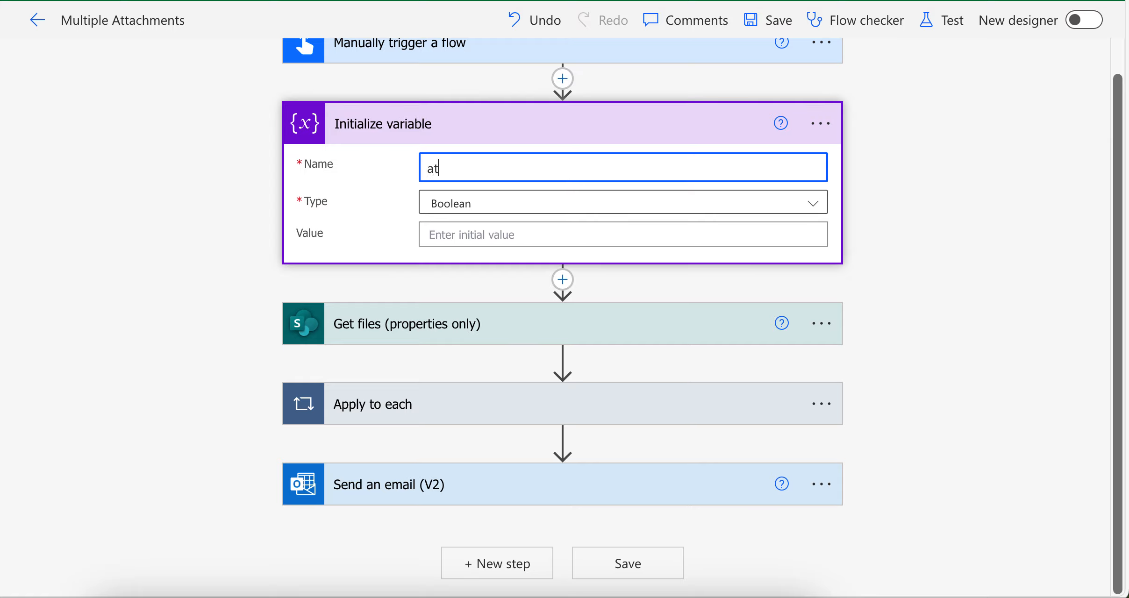
pyautogui.write('tchments')
pyautogui.click(536, 198)
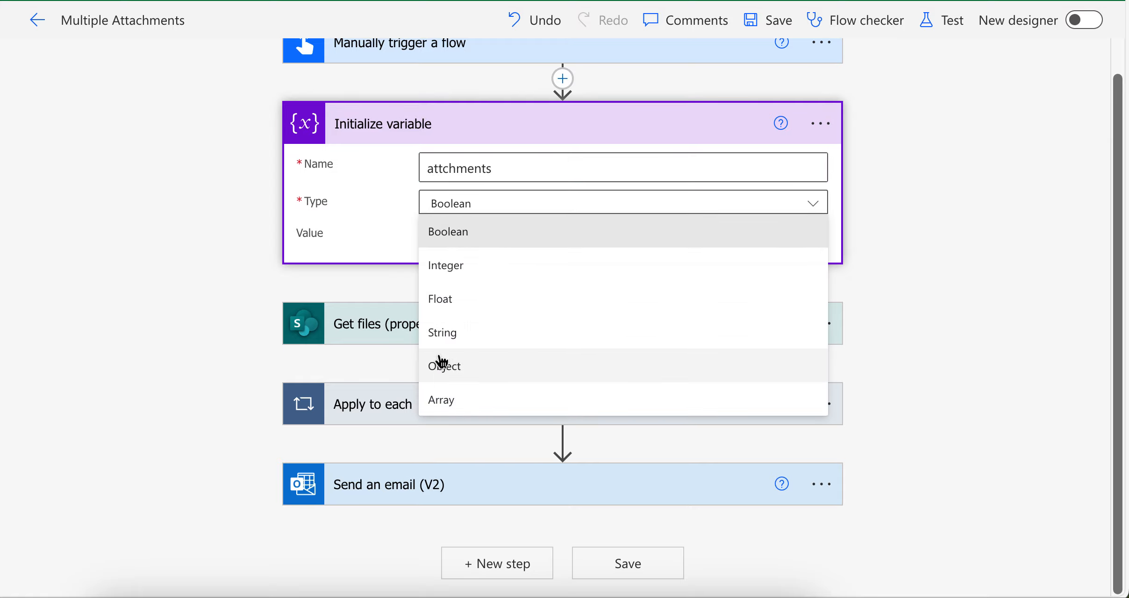
pyautogui.click(439, 403)
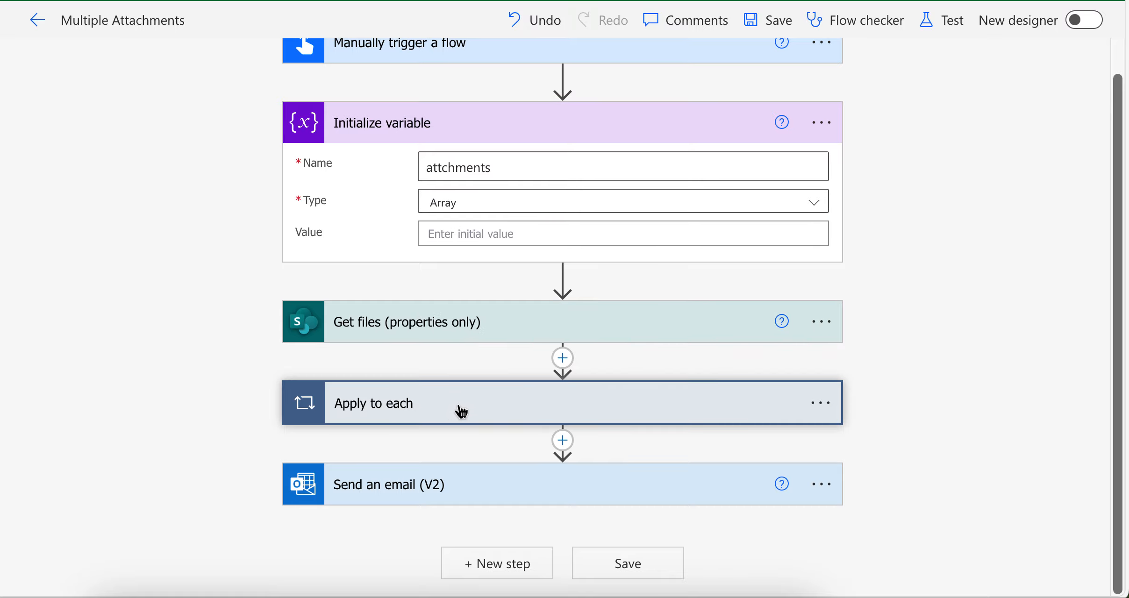
# Step: Add an Append to array variable action after Get file content inside the Apply to each loop
pyautogui.click(458, 405)
pyautogui.scroll(-2, 462, 411)
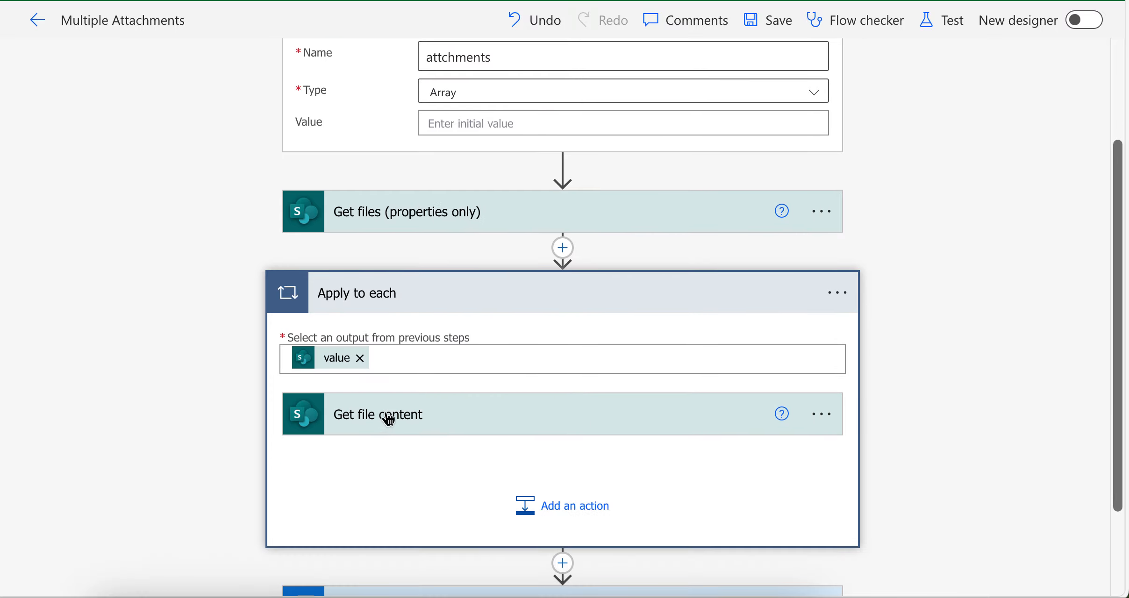
pyautogui.click(537, 506)
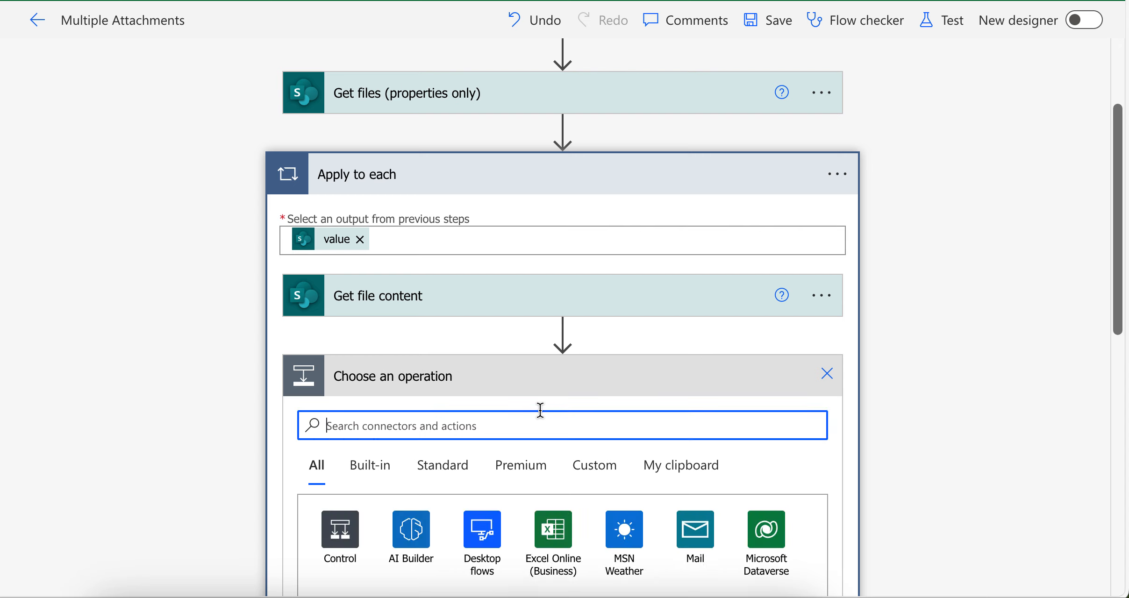
pyautogui.write('append to array')
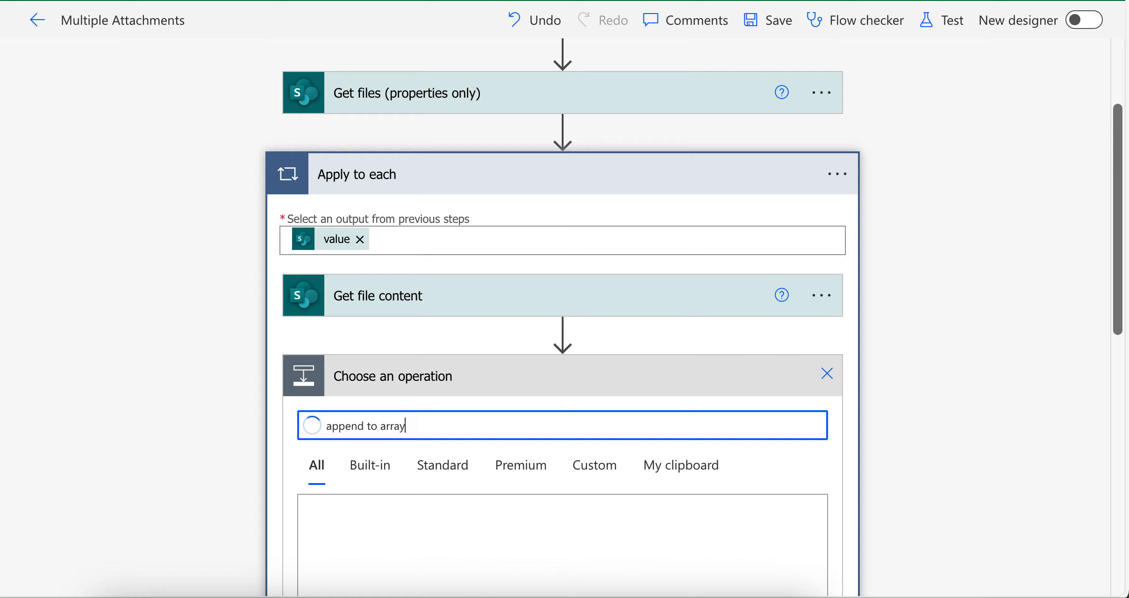
pyautogui.scroll(-3, 612, 369)
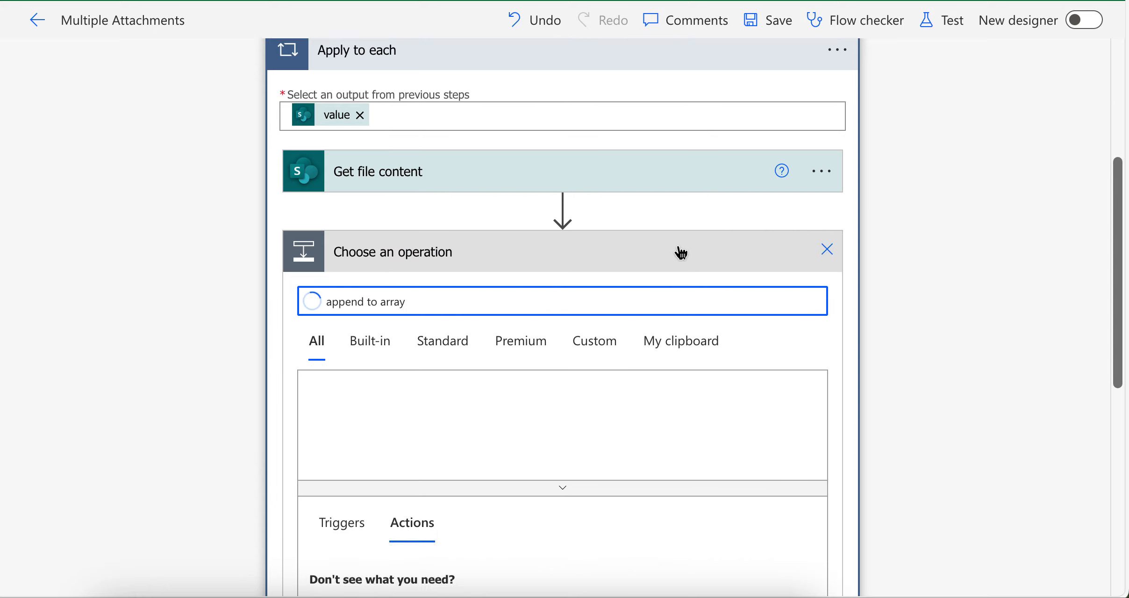
pyautogui.scroll(-2, 366, 484)
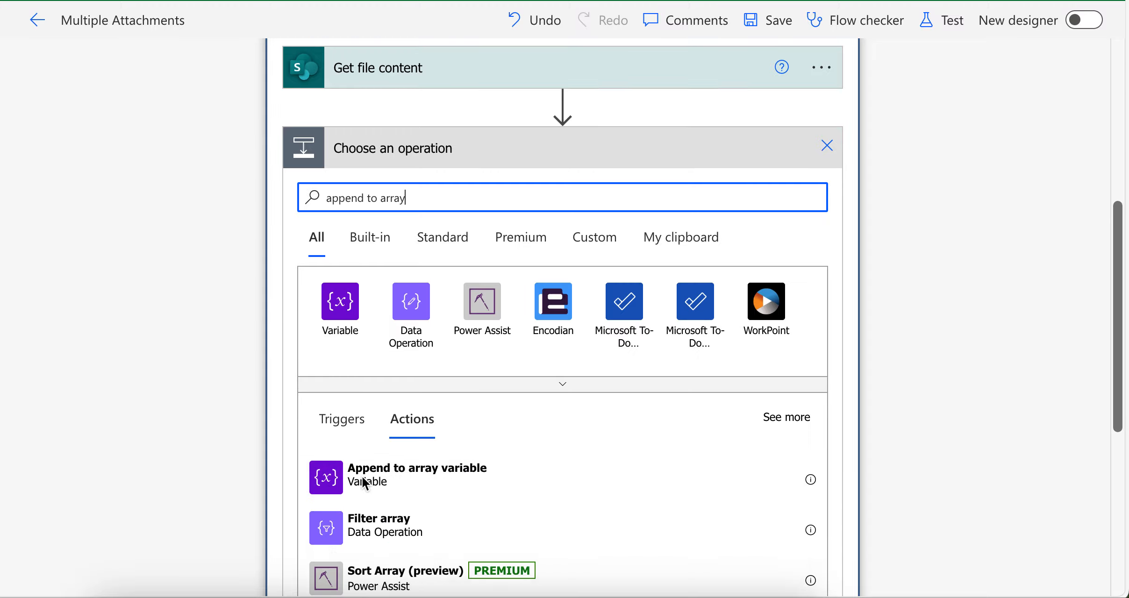
pyautogui.click(428, 485)
# Step: Set the attchments variable as the target of Append to array variable
pyautogui.click(567, 255)
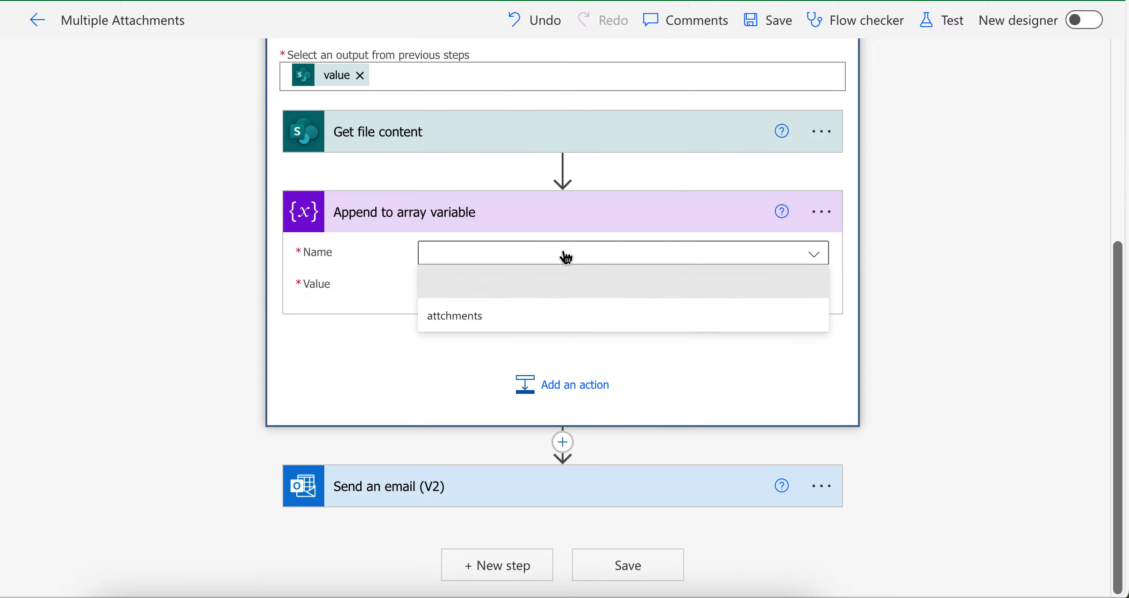
pyautogui.click(516, 252)
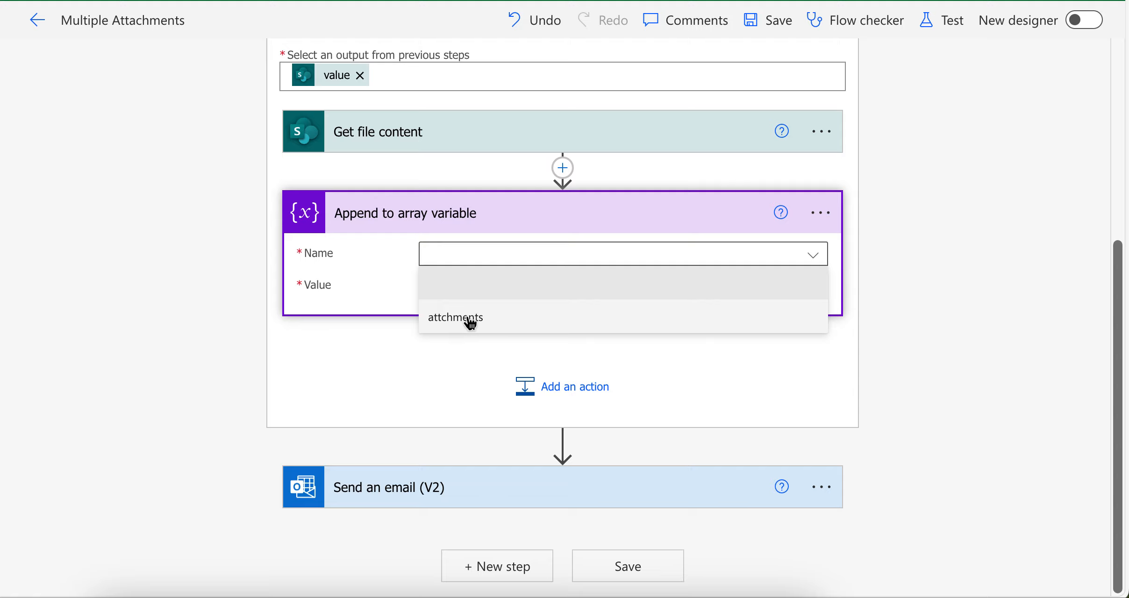
pyautogui.click(472, 323)
# Step: Enter a multi-line JSON object containing the key "Name": as the value of Append to array variable
pyautogui.click(444, 286)
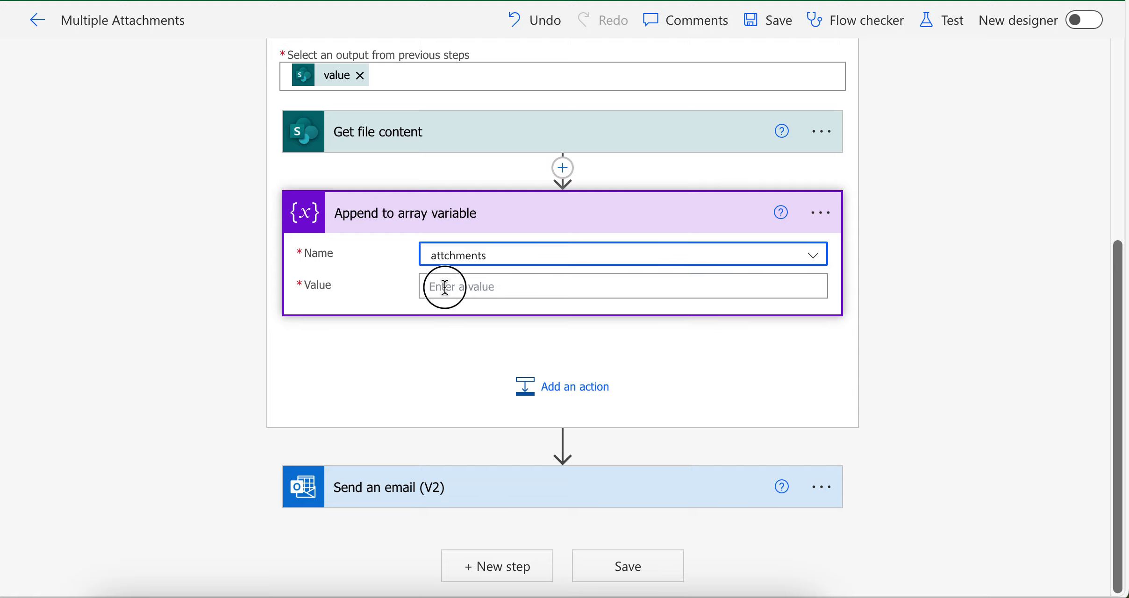
pyautogui.write('{')
pyautogui.press('Return')
pyautogui.write('}')
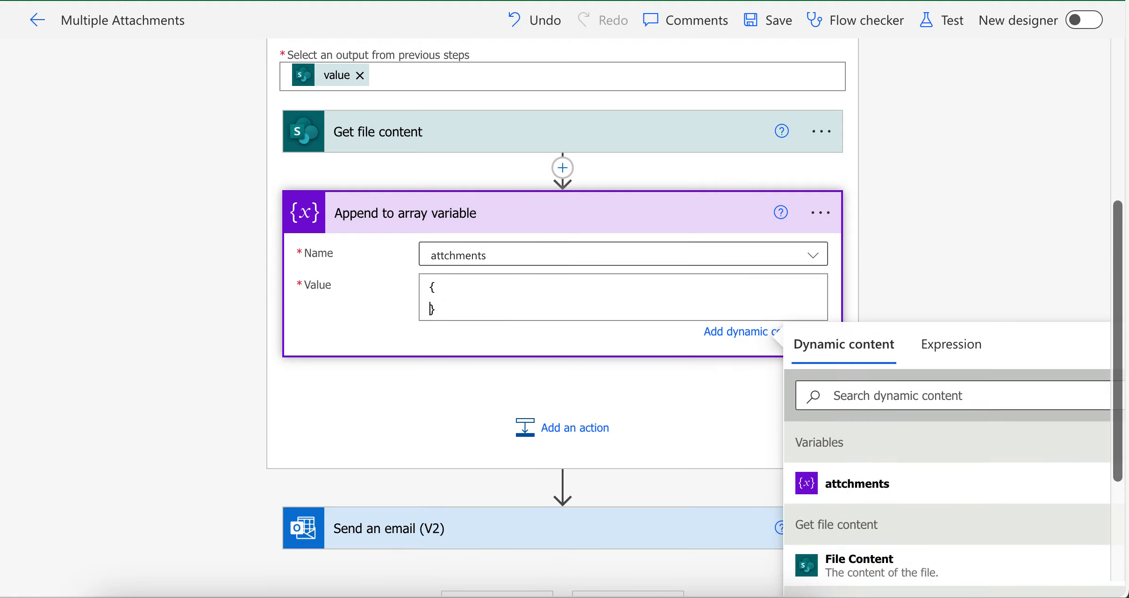
pyautogui.press('Up')
pyautogui.press('Return')
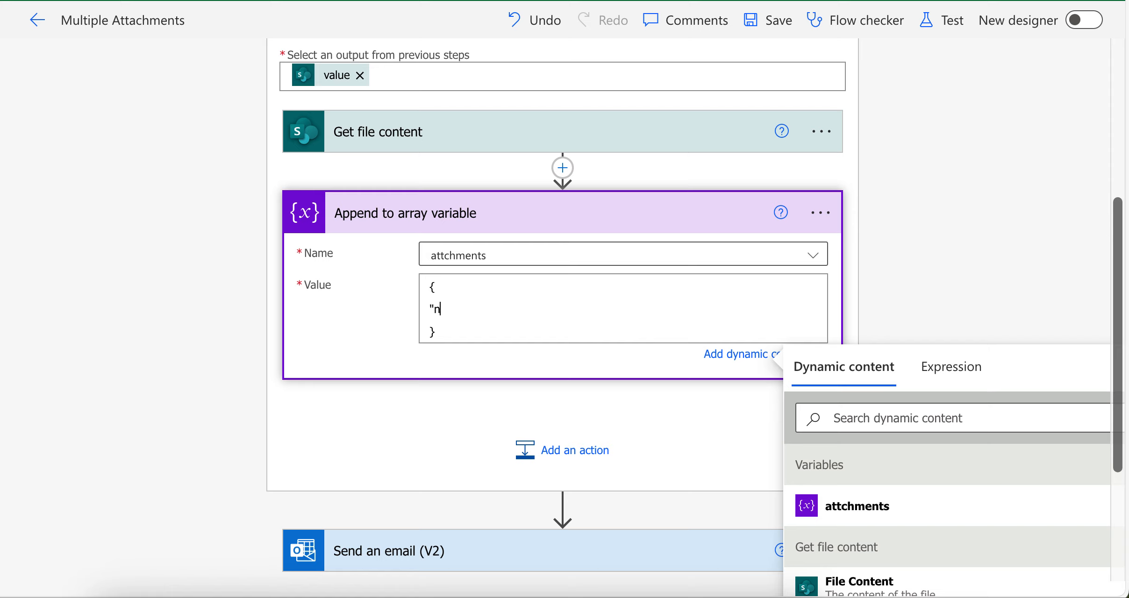
pyautogui.write('"Name":')
# Step: Search the dynamic content for name and try to insert File name with extension after the "Name" key
pyautogui.scroll(-2, 824, 244)
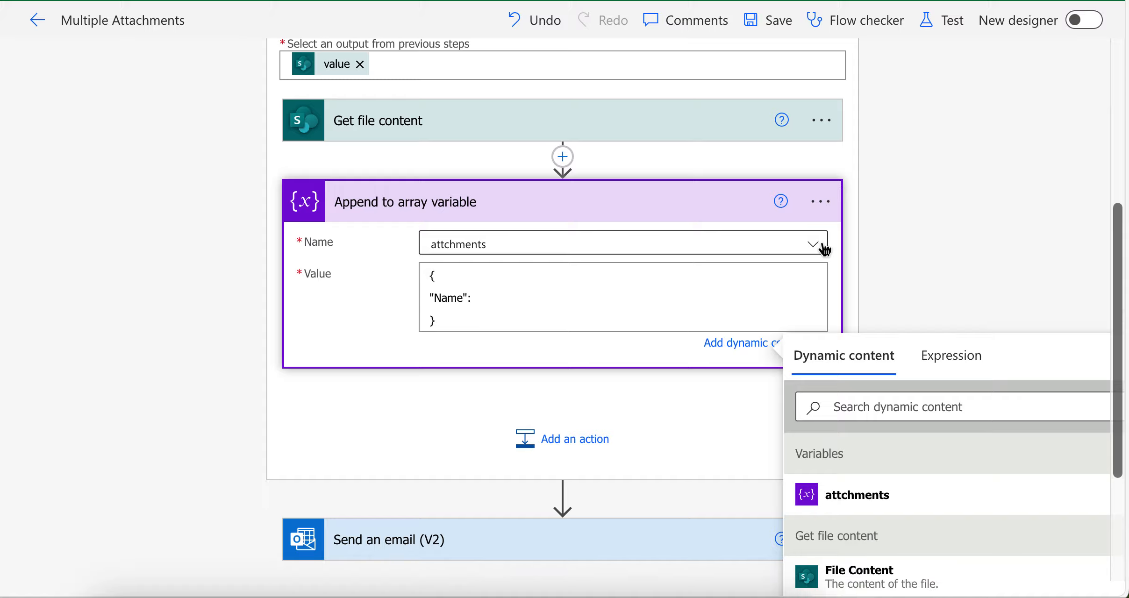
pyautogui.click(892, 309)
pyautogui.write('name')
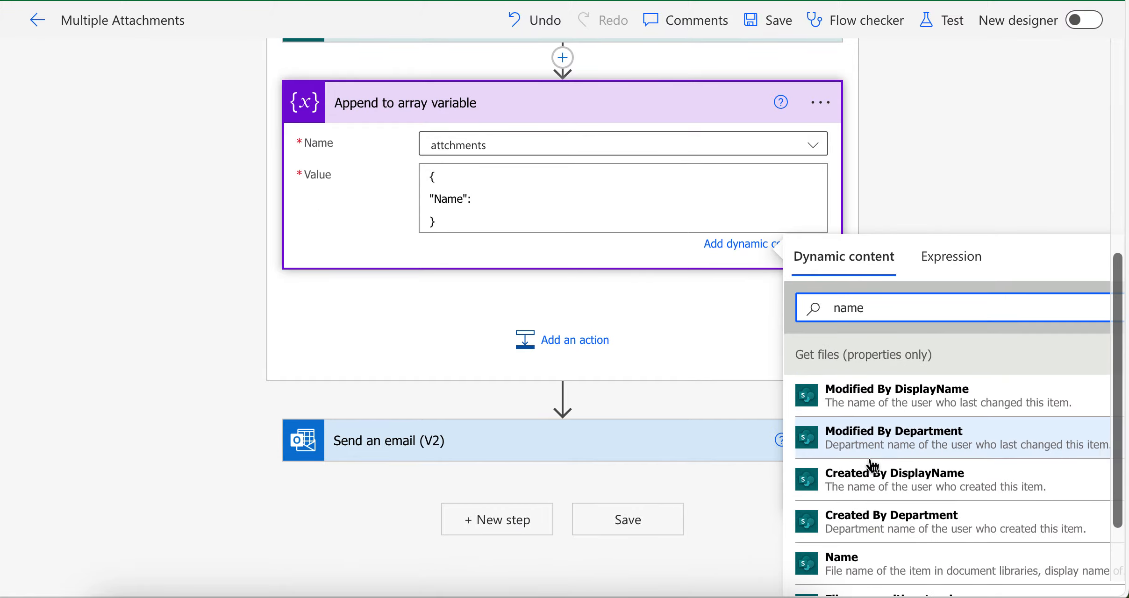
pyautogui.scroll(-1, 870, 467)
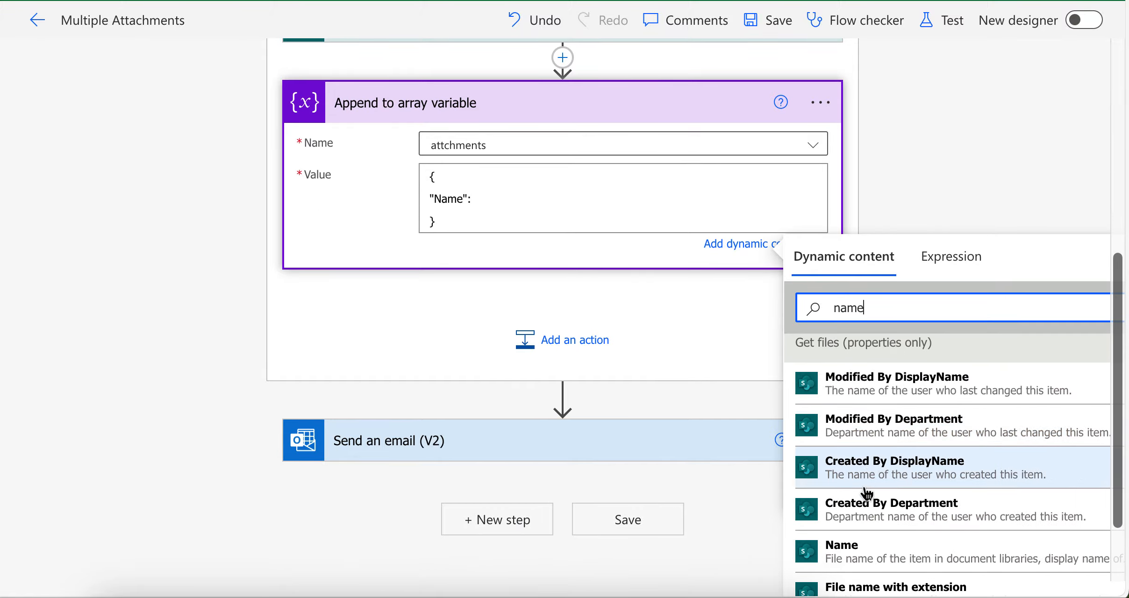
pyautogui.click(863, 593)
pyautogui.click(672, 262)
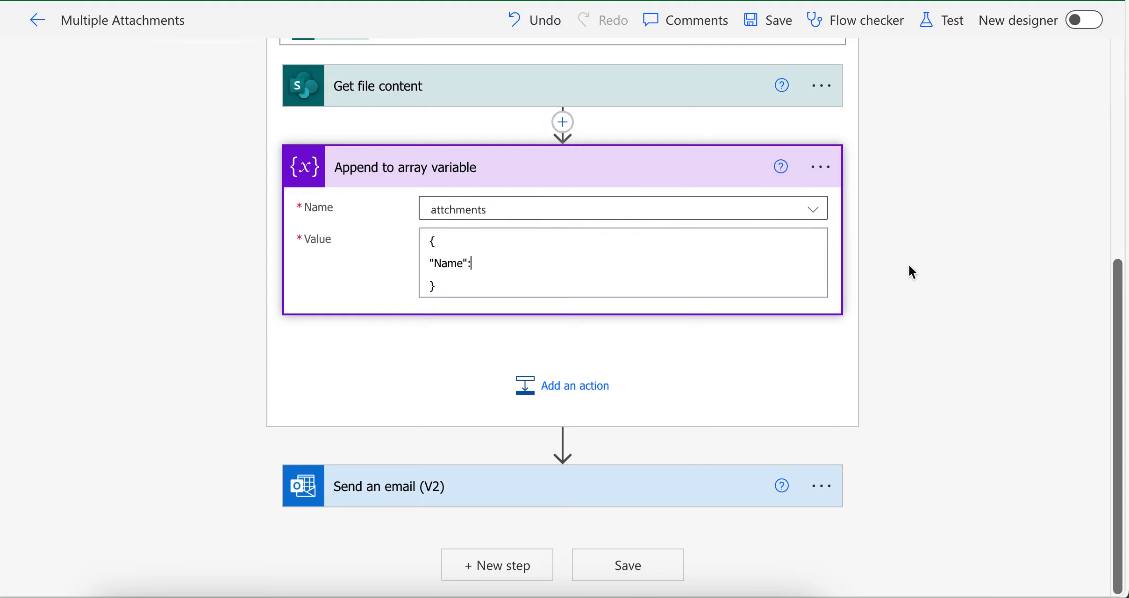
pyautogui.click(966, 183)
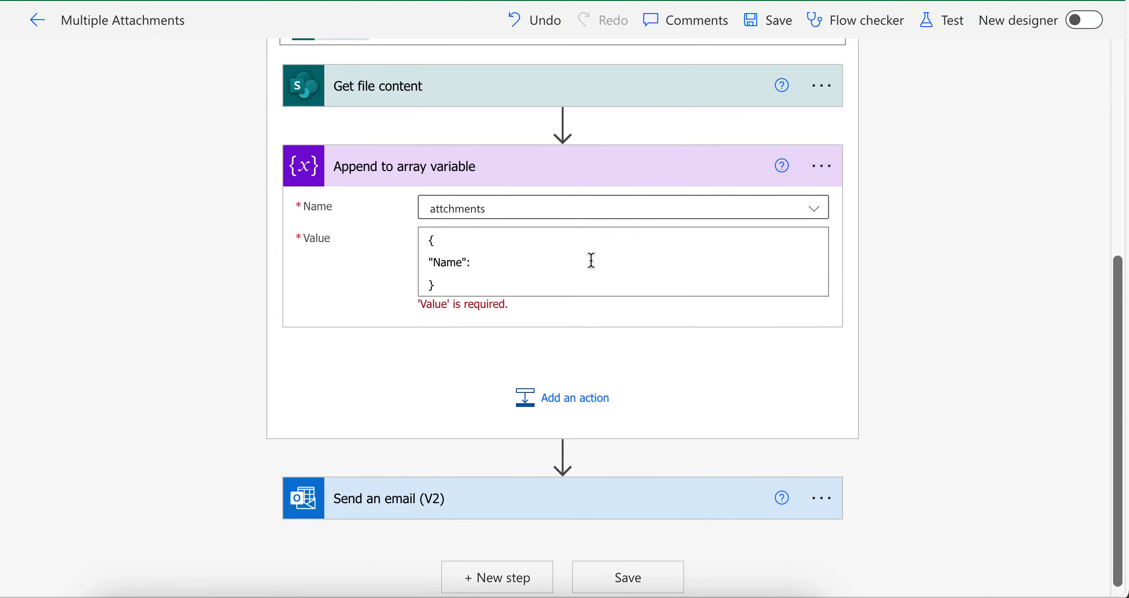
pyautogui.click(592, 260)
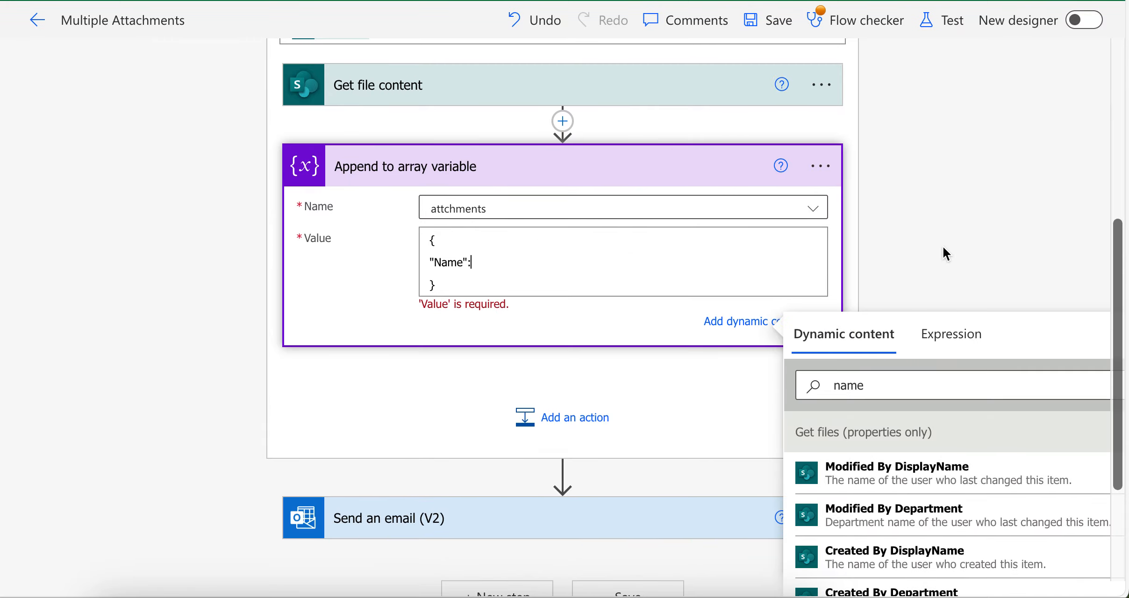
pyautogui.scroll(-3, 903, 290)
pyautogui.click(891, 265)
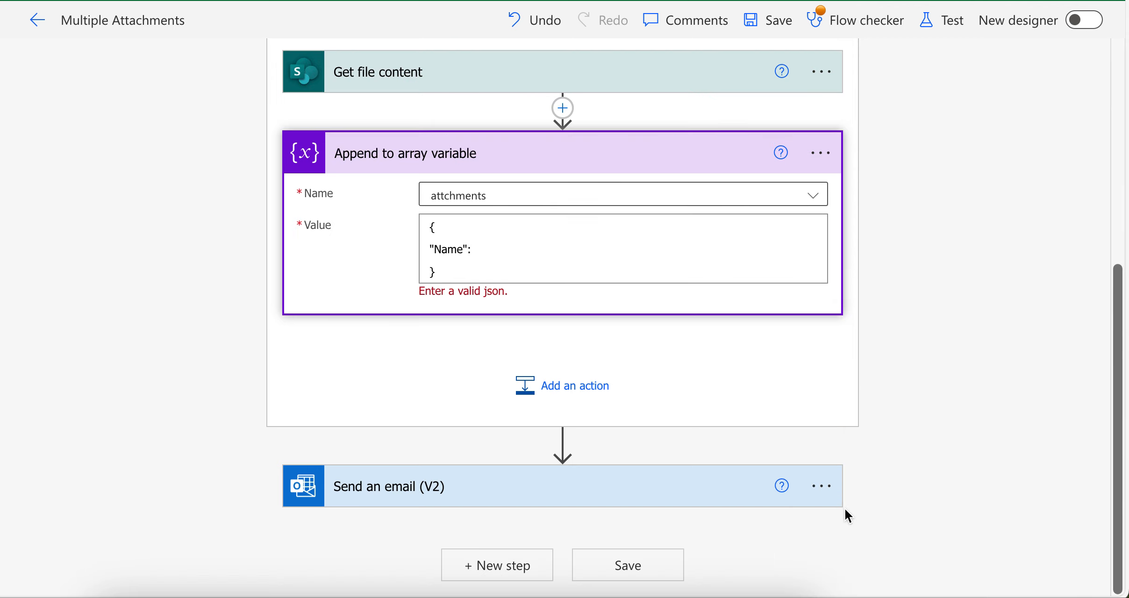
# Step: Assign the File name with extension dynamic content from Get files to the "Name" key
pyautogui.click(600, 251)
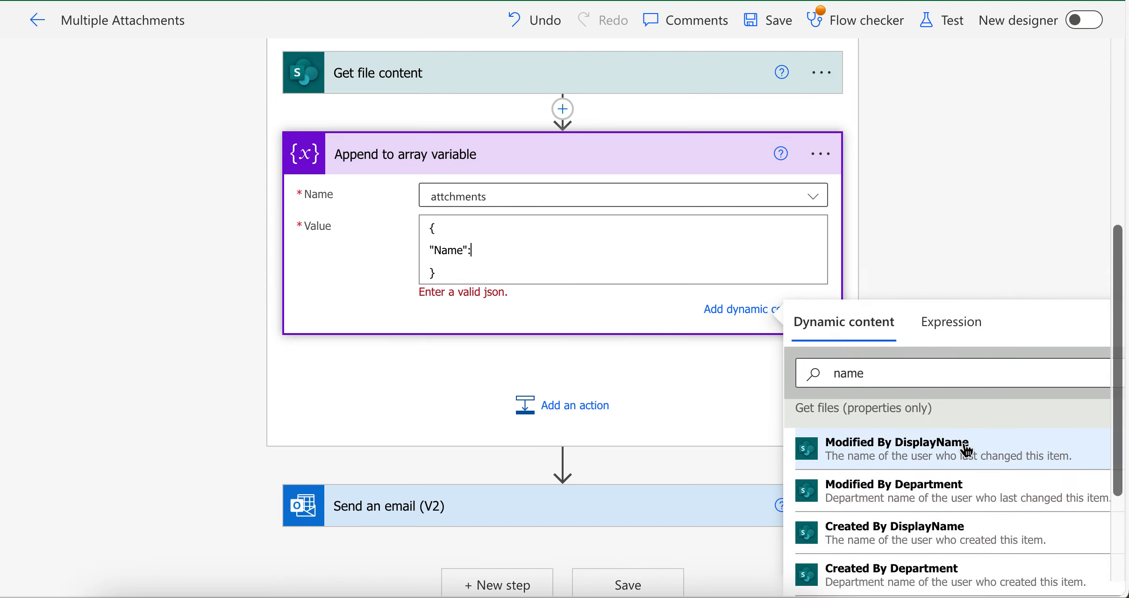
pyautogui.scroll(-3, 888, 449)
pyautogui.click(899, 550)
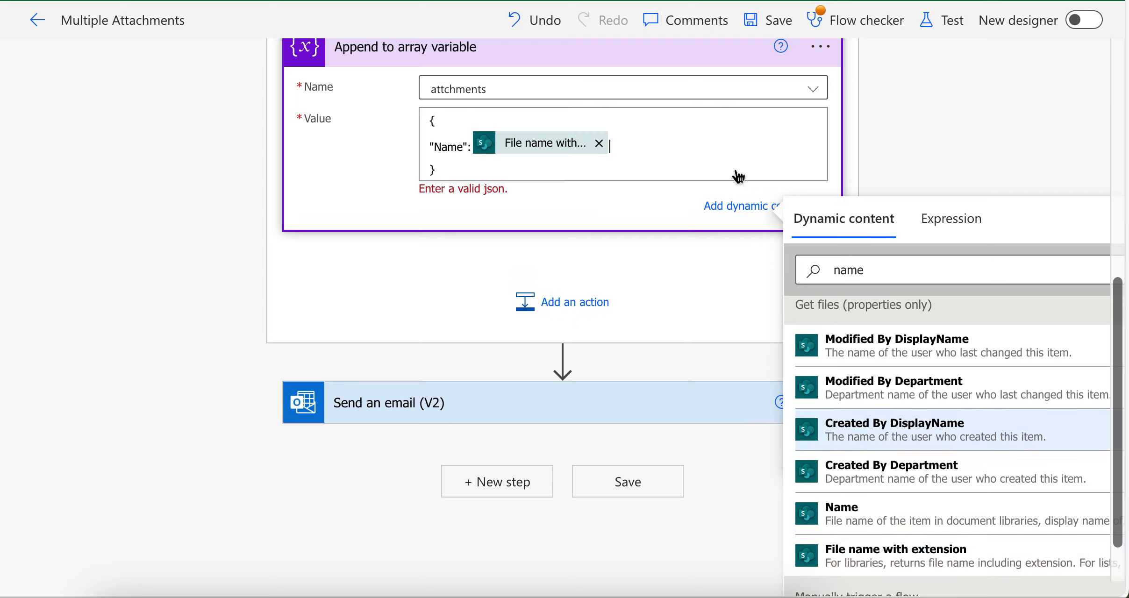
# Step: Add a comma and a second JSON line that maps "ContentBytes": to the File Content dynamic content from Get file content
pyautogui.write(',')
pyautogui.press('Return')
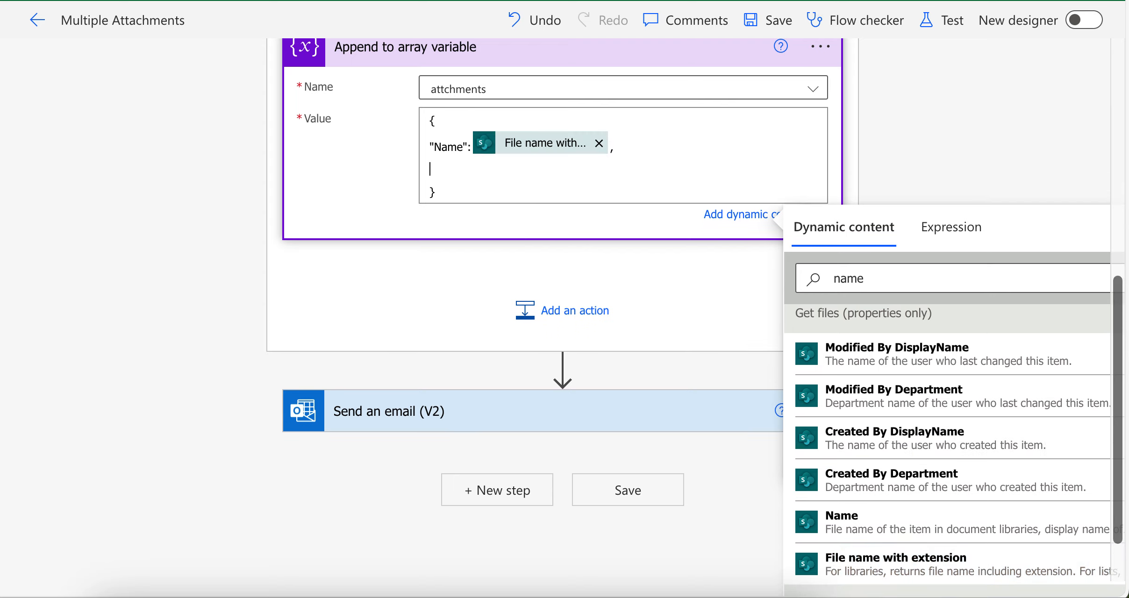
pyautogui.write('"Contnet')
pyautogui.press('BackSpace')
pyautogui.press('BackSpace')
pyautogui.press('BackSpace')
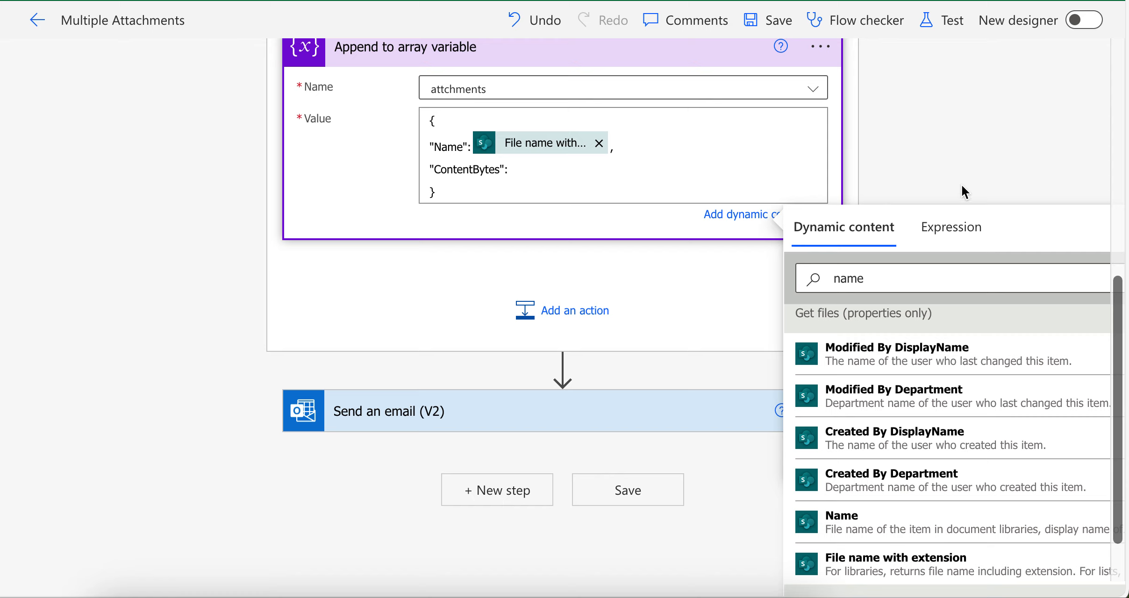
pyautogui.click(927, 271)
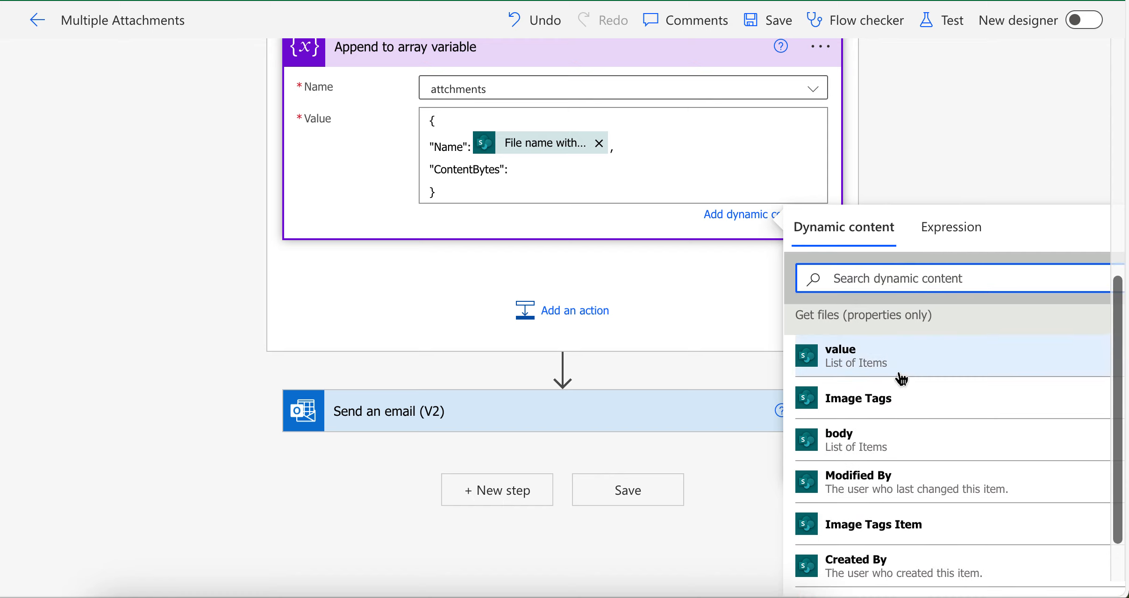
pyautogui.click(846, 411)
pyautogui.click(997, 150)
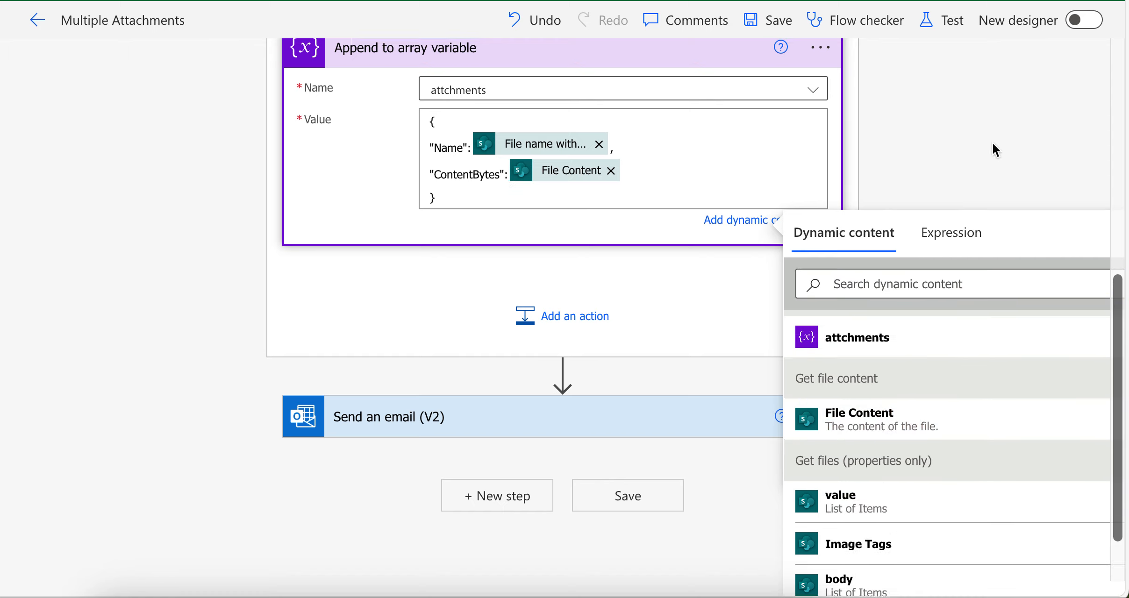
# Step: Collapse the Append to array variable action and the Apply to each loop, and expand the Initialize variable action
pyautogui.scroll(5, 514, 280)
pyautogui.click(517, 322)
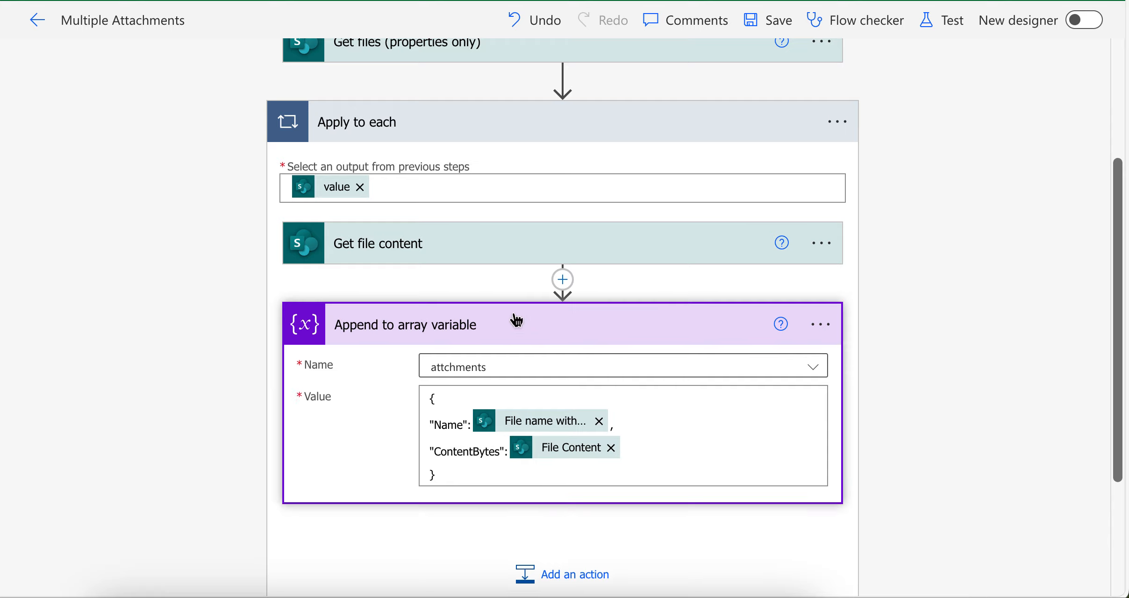
pyautogui.click(584, 137)
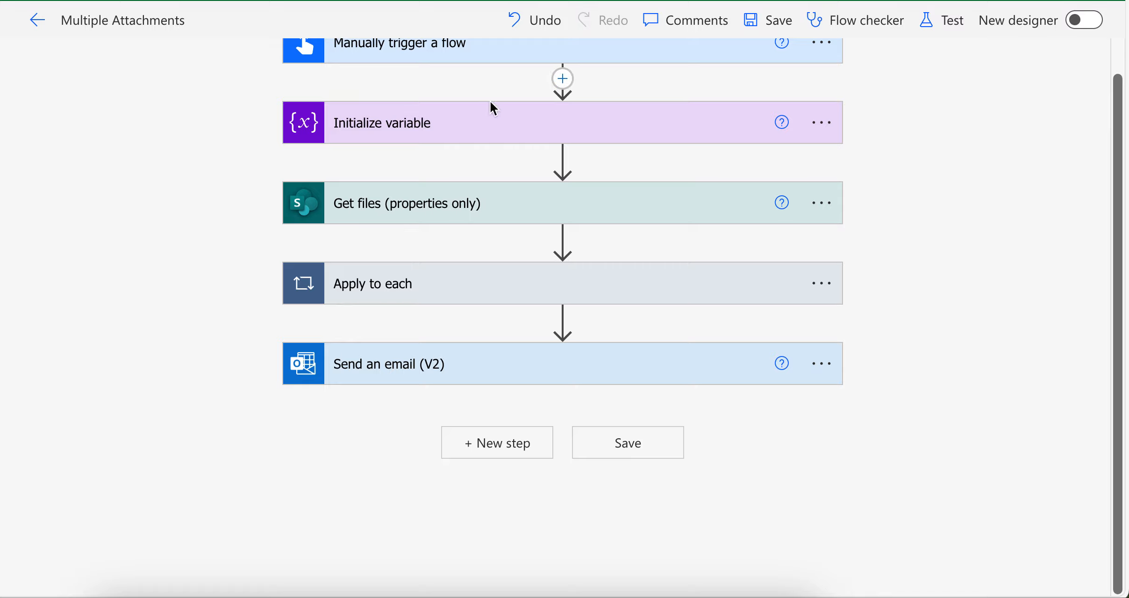
pyautogui.click(486, 122)
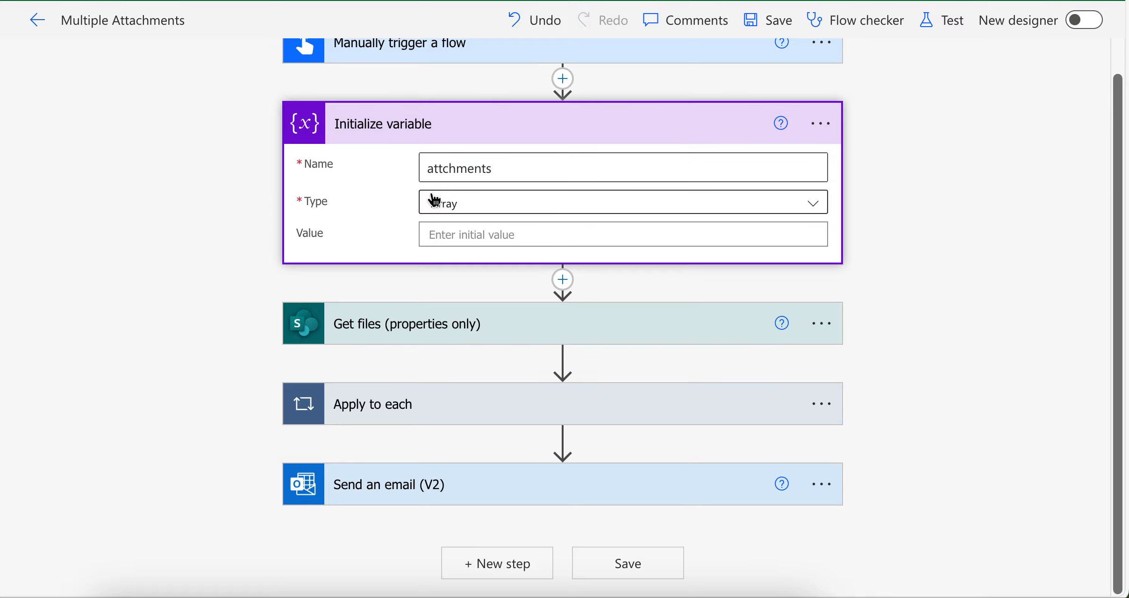
# Step: Switch the attachments of the Send an email (V2) action to entire-array input and fill it with the attchments variable
pyautogui.click(509, 140)
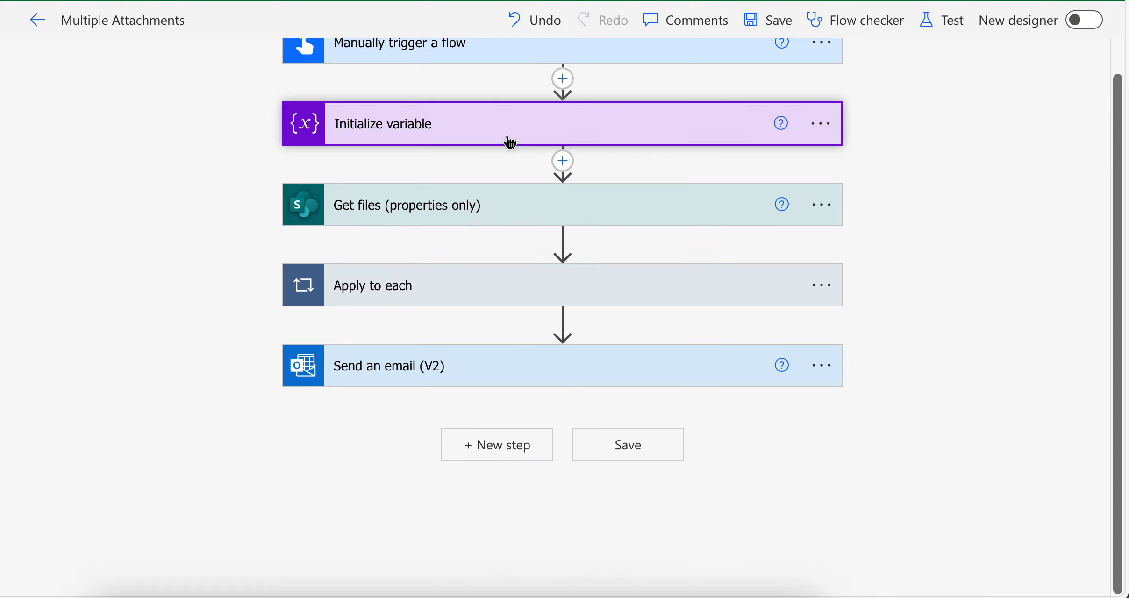
pyautogui.click(397, 370)
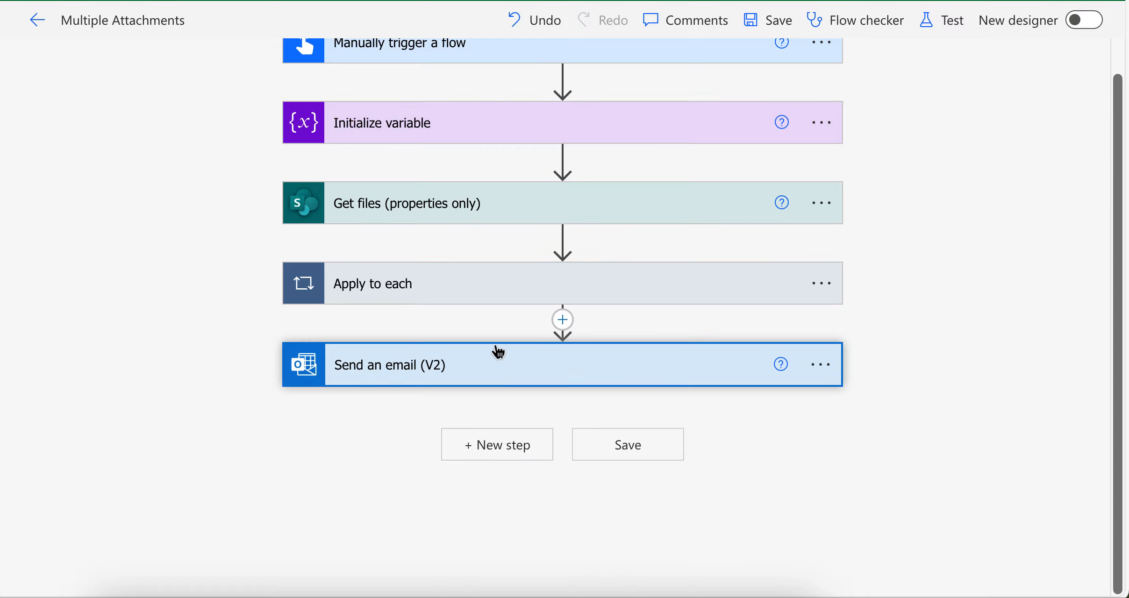
pyautogui.scroll(-5, 498, 350)
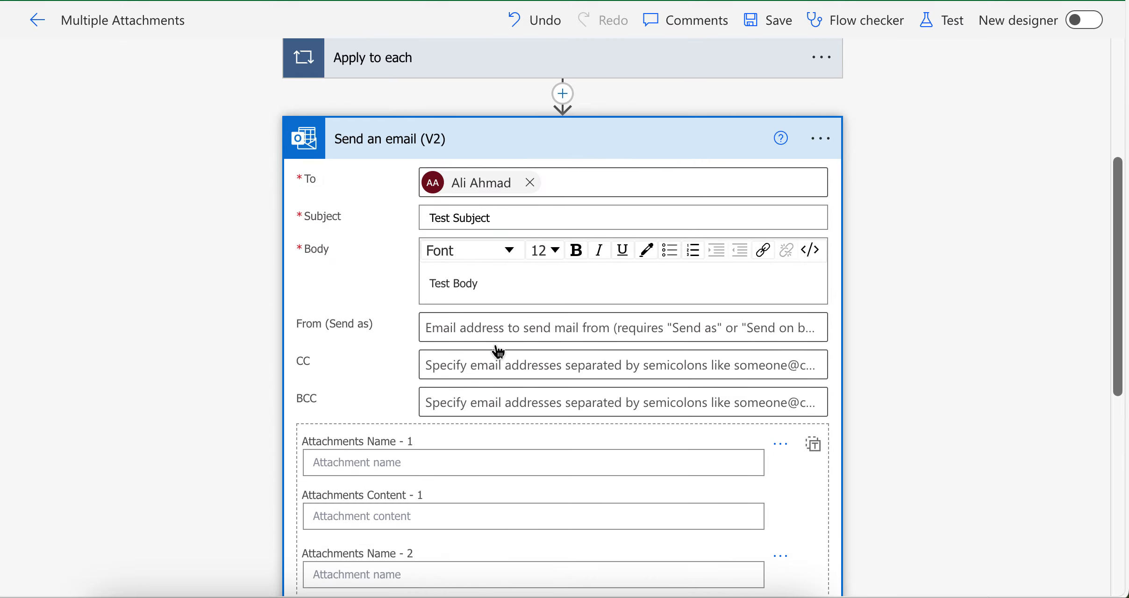
pyautogui.click(814, 448)
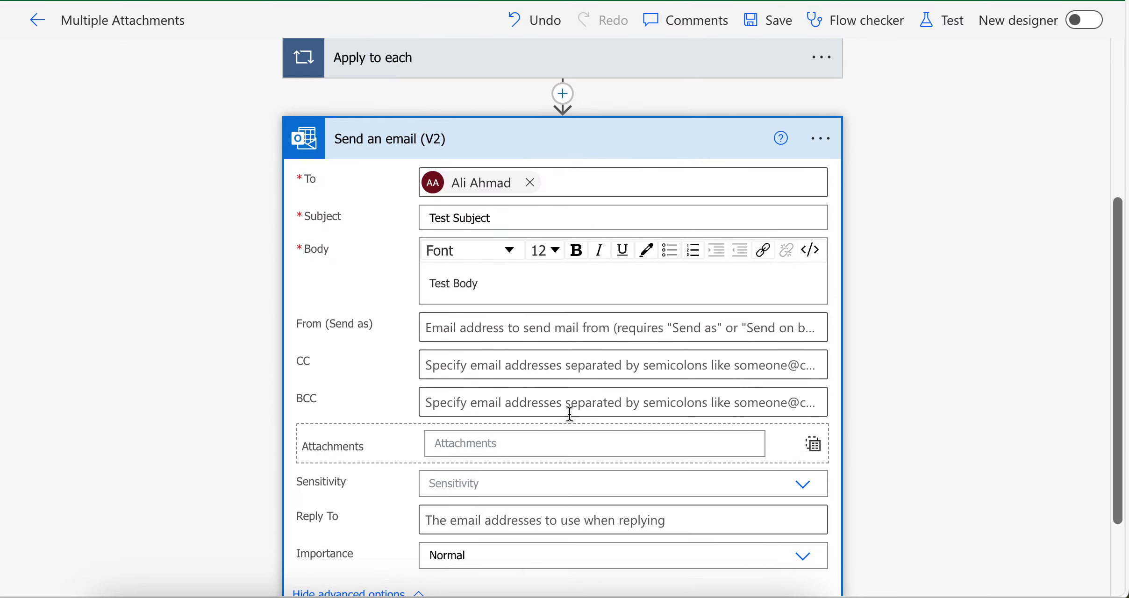
pyautogui.click(478, 442)
pyautogui.scroll(-3, 923, 409)
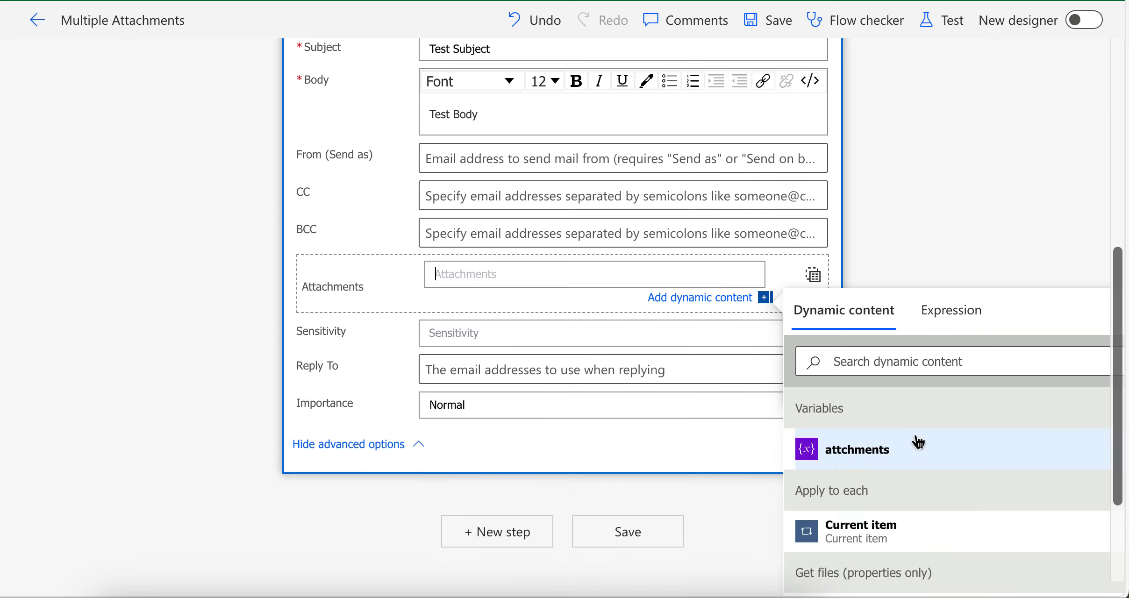
pyautogui.click(912, 457)
pyautogui.click(909, 70)
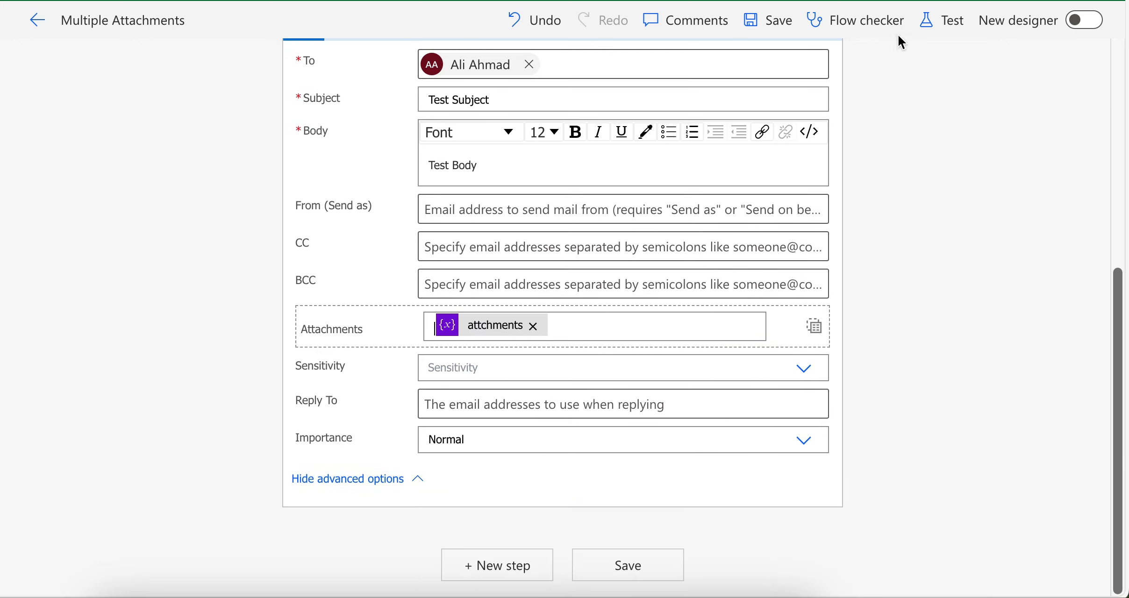
# Step: Save the flow and run it as a manual test
pyautogui.click(940, 20)
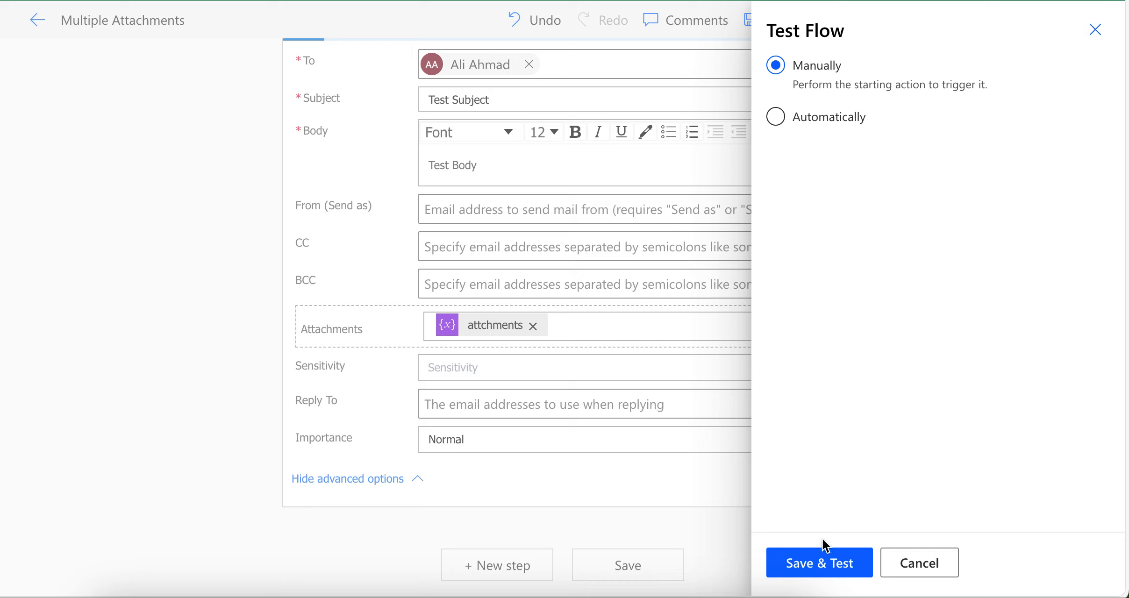
pyautogui.click(812, 559)
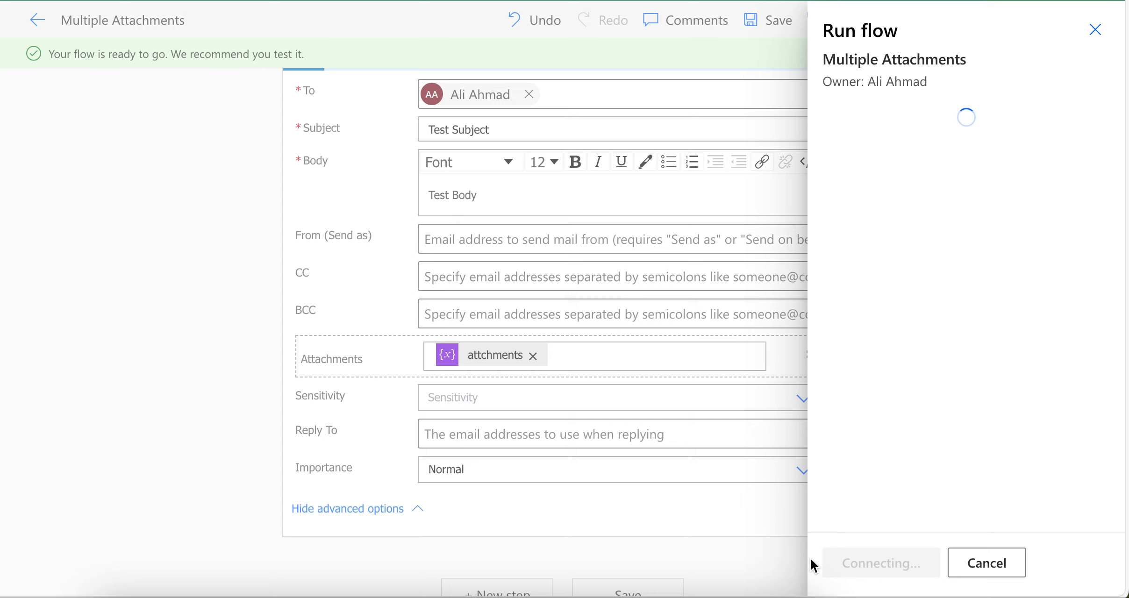
pyautogui.click(897, 555)
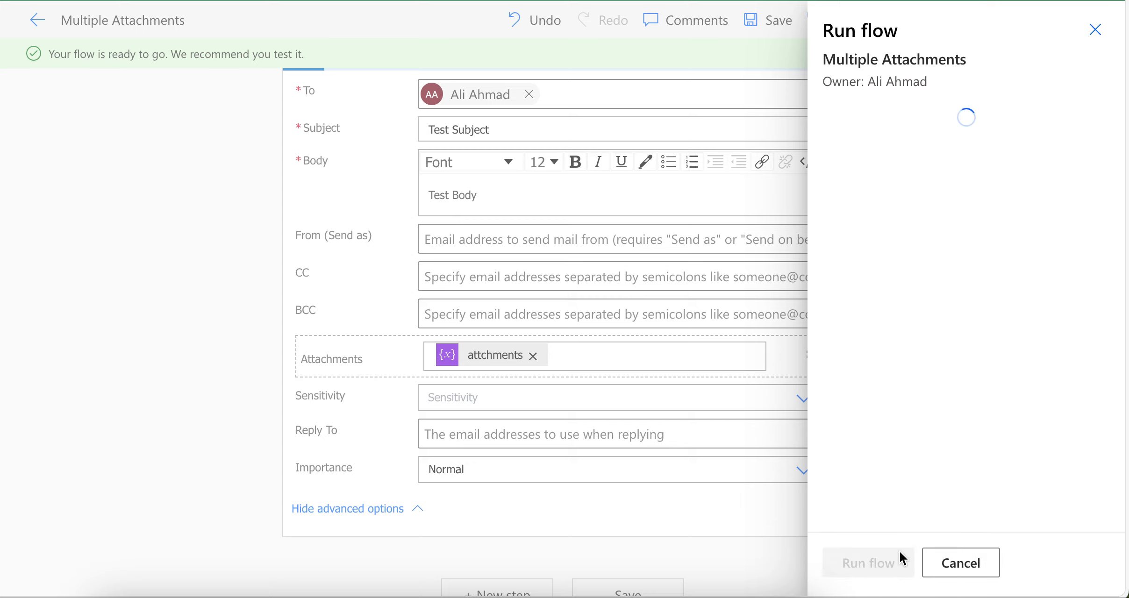
pyautogui.click(871, 568)
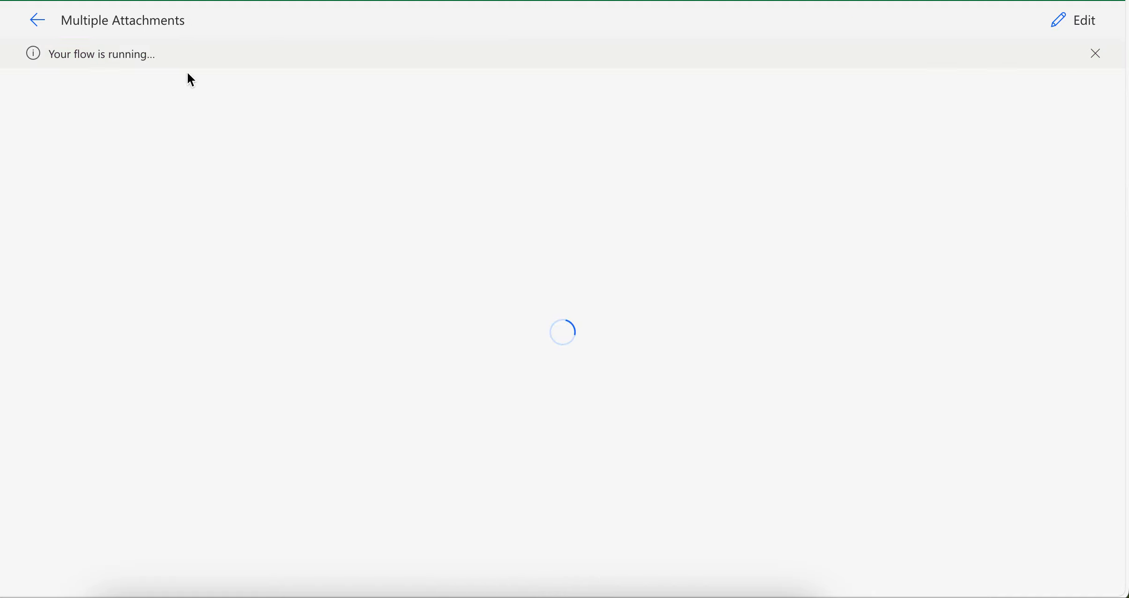
pyautogui.moveTo(50, 55); pyautogui.dragTo(156, 68)
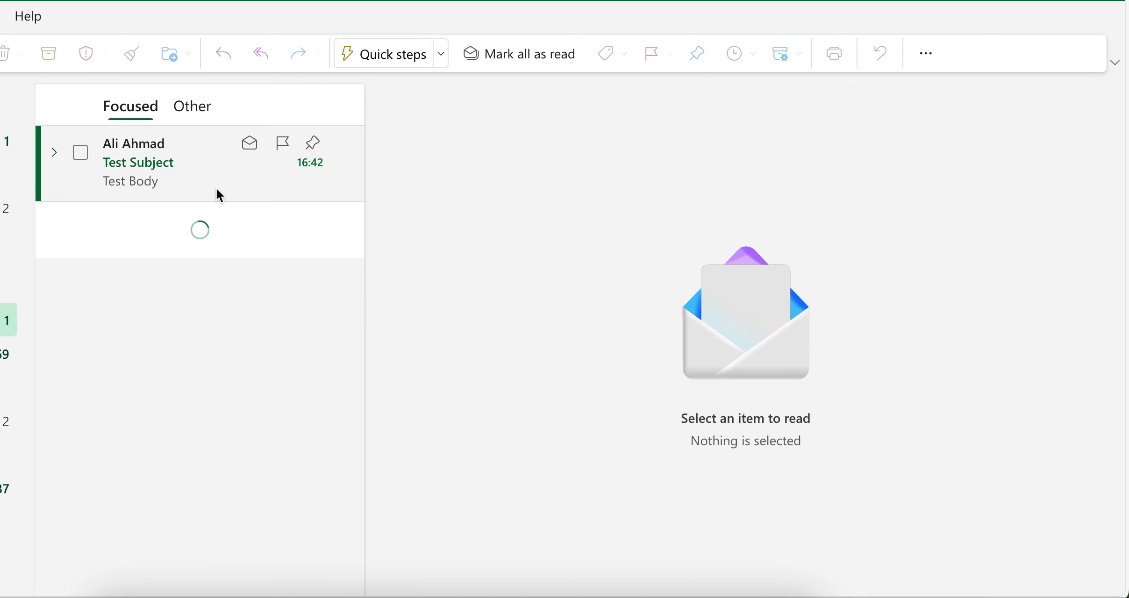
# Step: Switch to Outlook, open the received Test Subject email, and view the Multiple Attachments folder in SharePoint for comparison
pyautogui.click(217, 189)
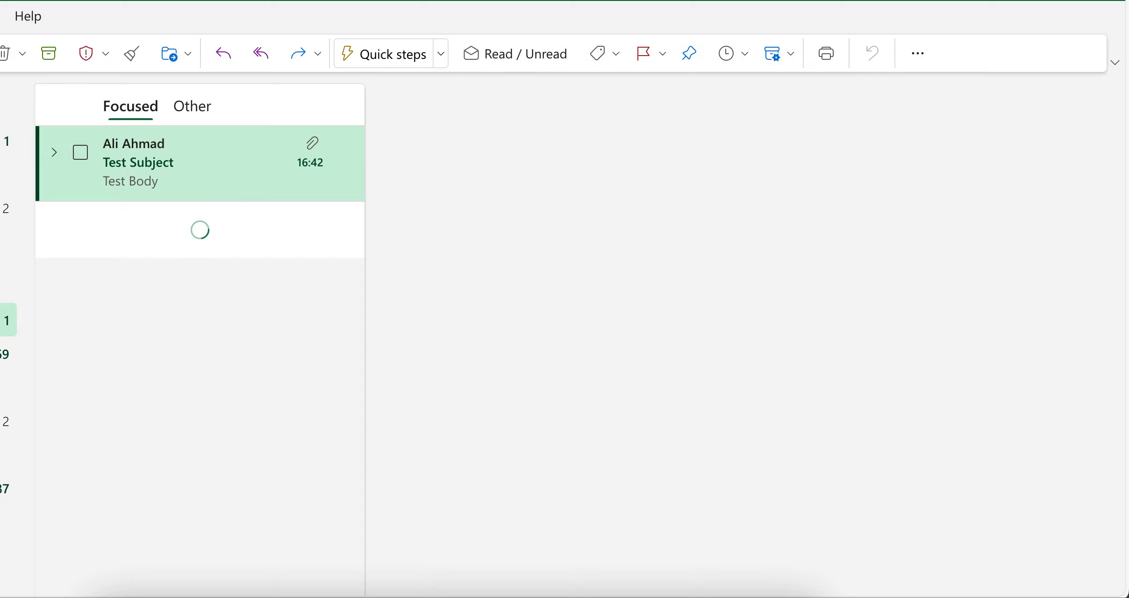
pyautogui.click(429, 2)
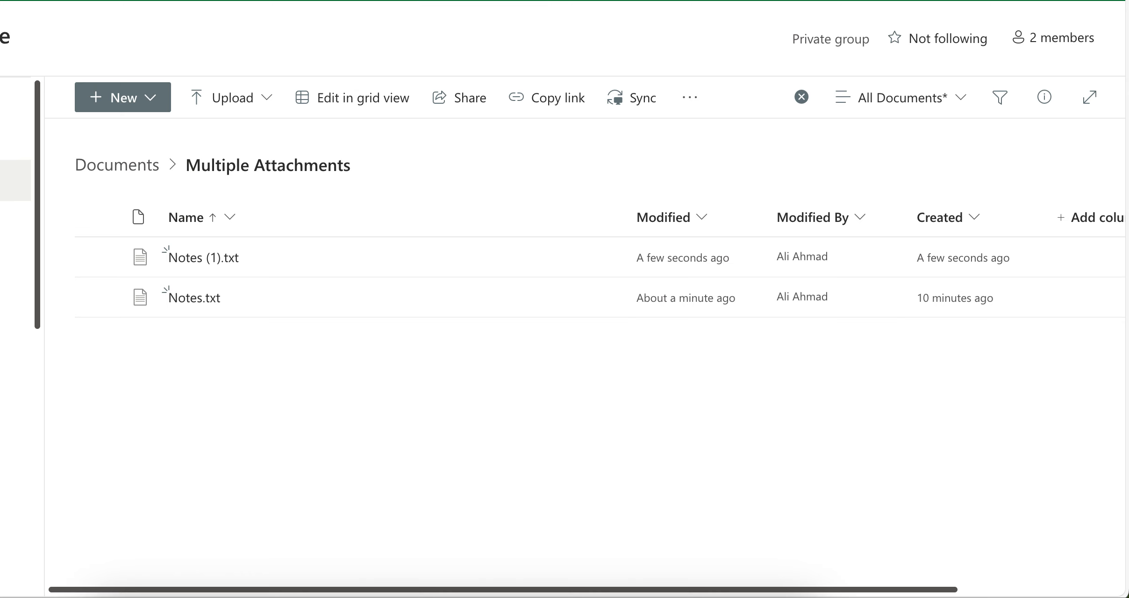
pyautogui.hotkey('ctrl', 'Tab')
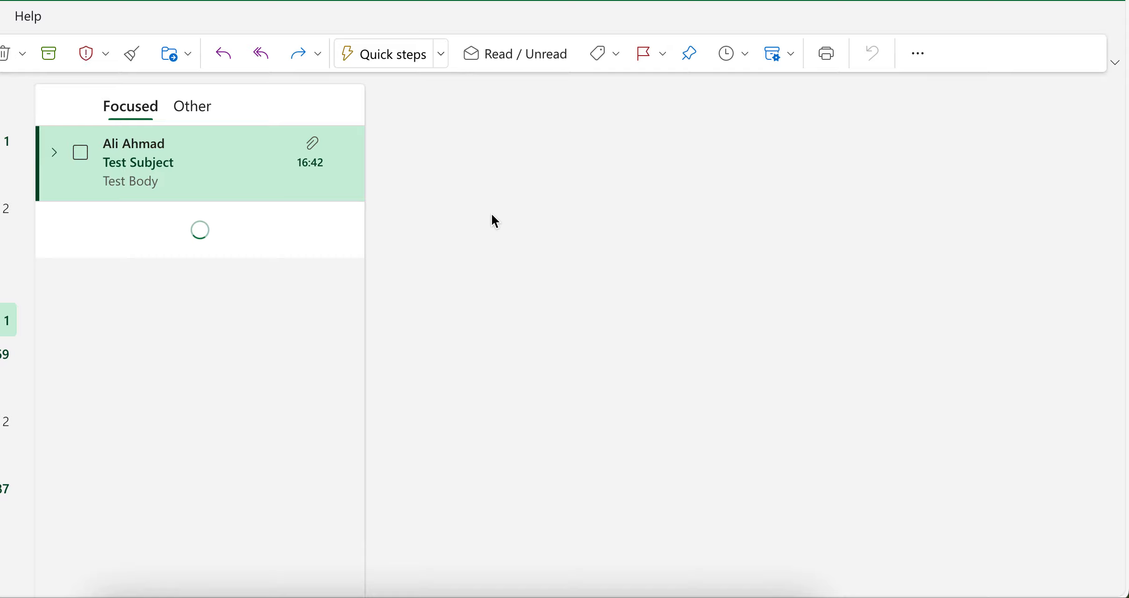
pyautogui.click(252, 173)
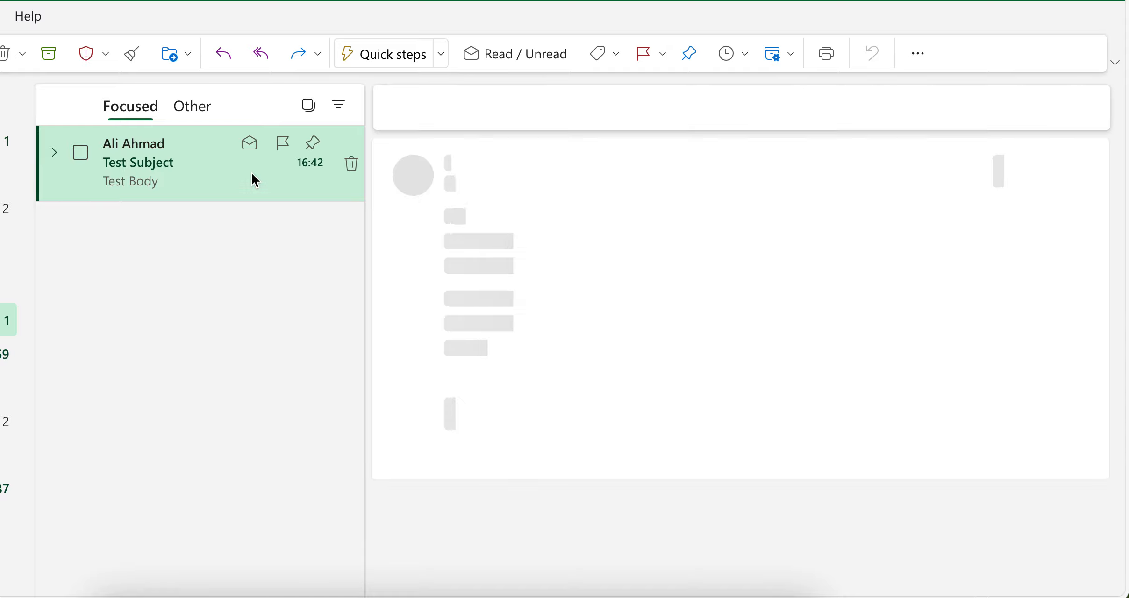